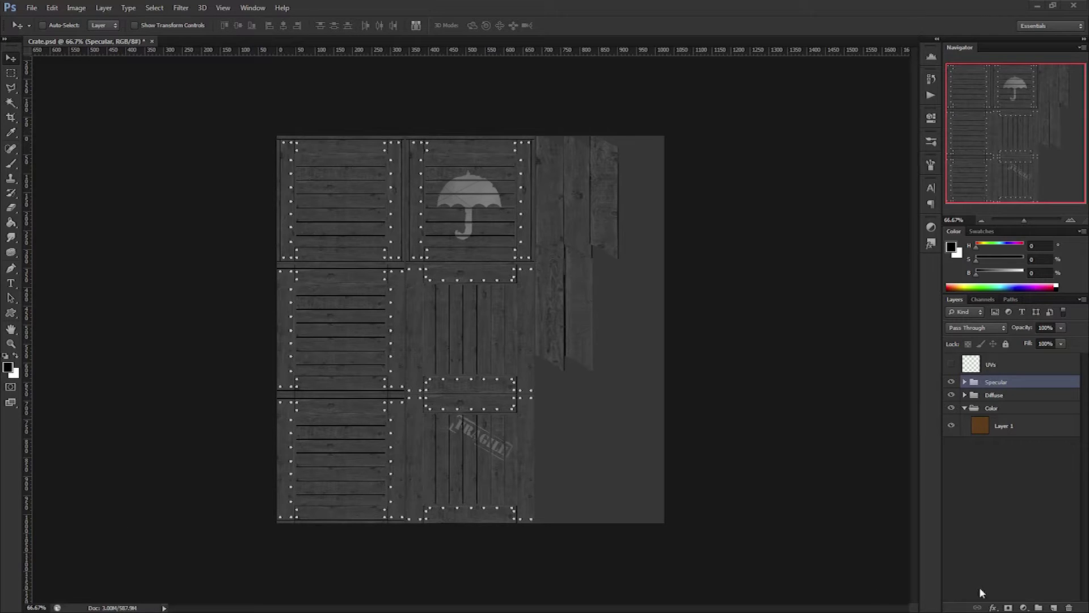
# Create a new layer group named Bump above Specular
pyautogui.click(1039, 608)
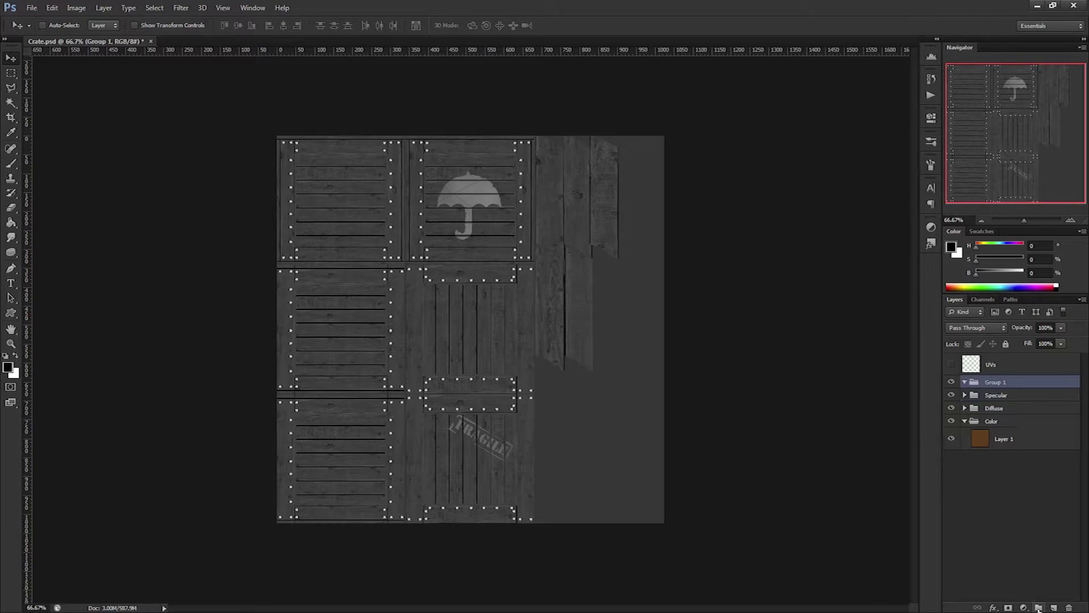
pyautogui.doubleClick(998, 382)
pyautogui.write('Bump')
pyautogui.press('Return')
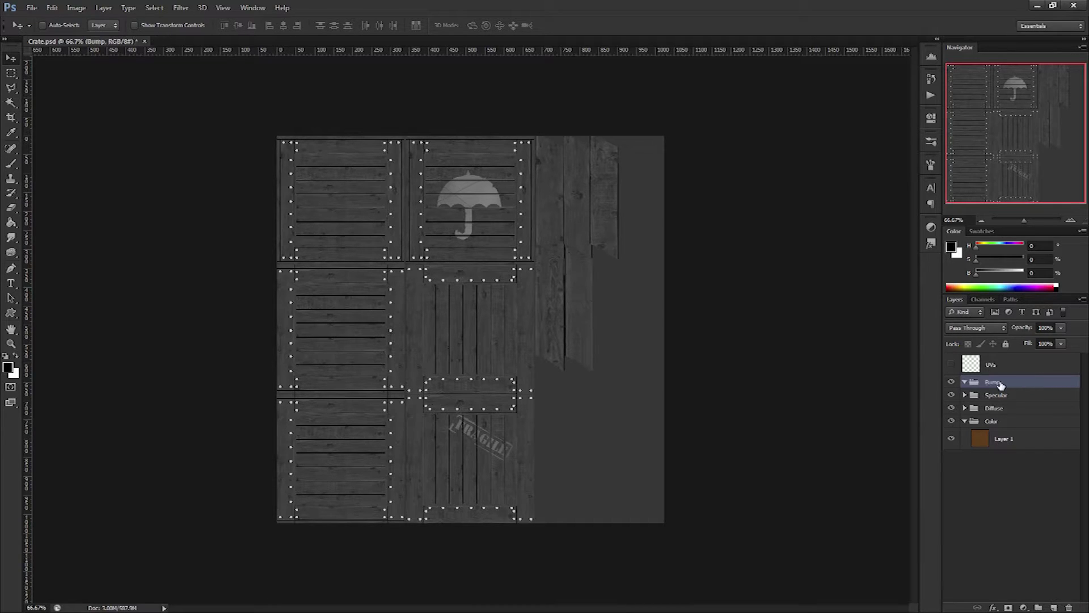
# Add a new layer inside Bump and fill the whole canvas with 50% grey (808080)
pyautogui.click(1054, 607)
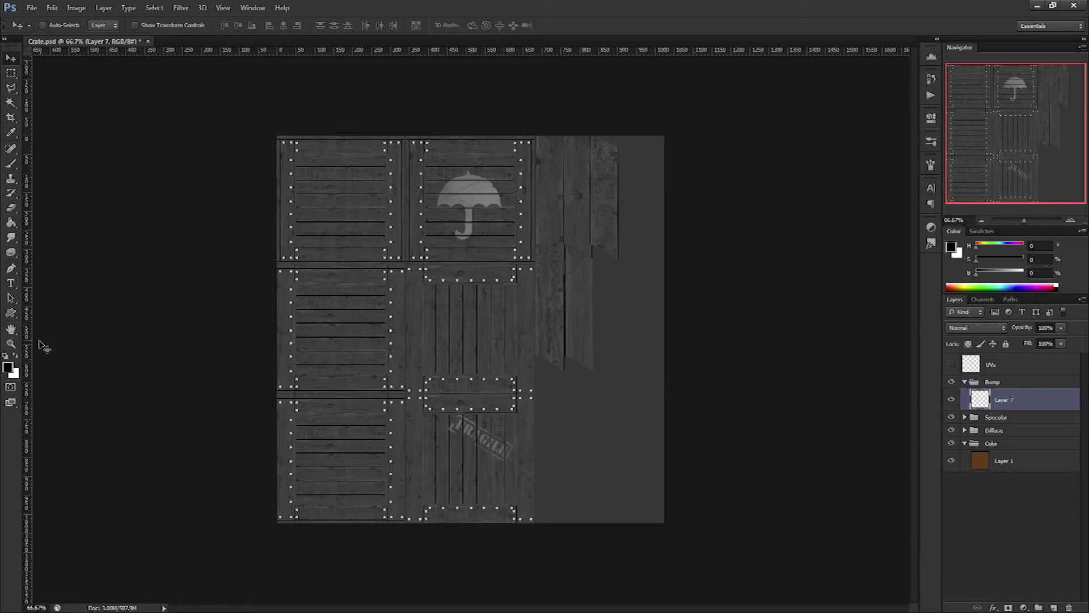
pyautogui.click(8, 367)
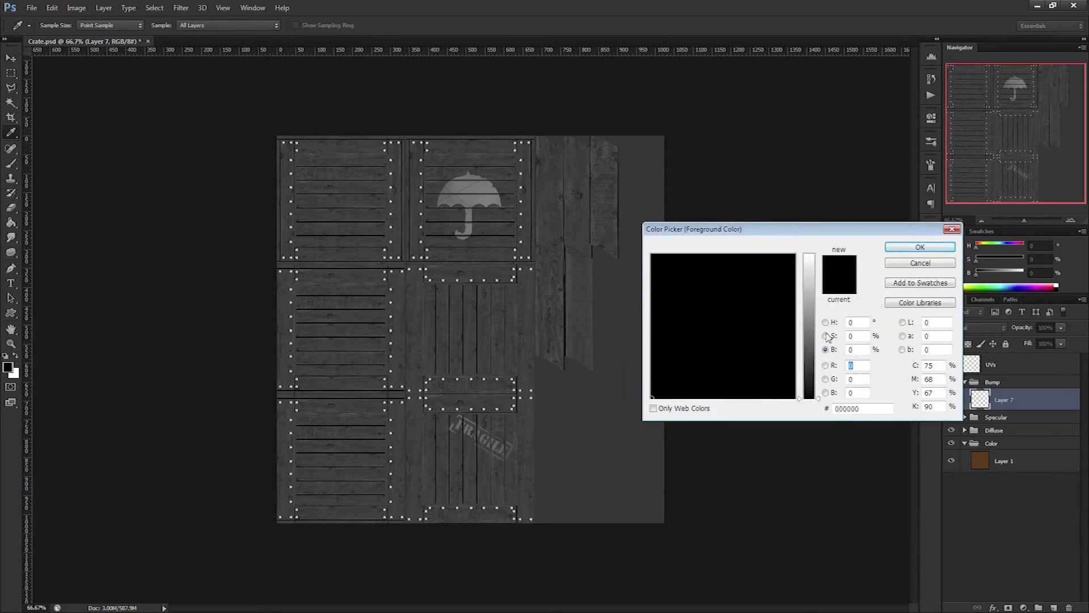
pyautogui.click(854, 349)
pyautogui.write('50')
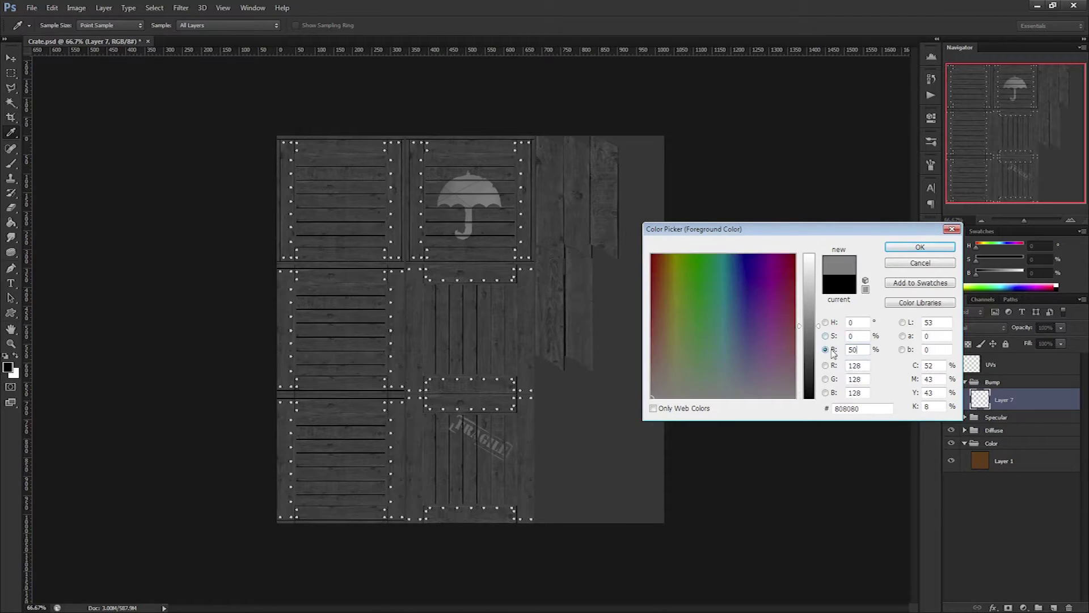
pyautogui.press('Return')
pyautogui.press('g')
pyautogui.click(551, 329)
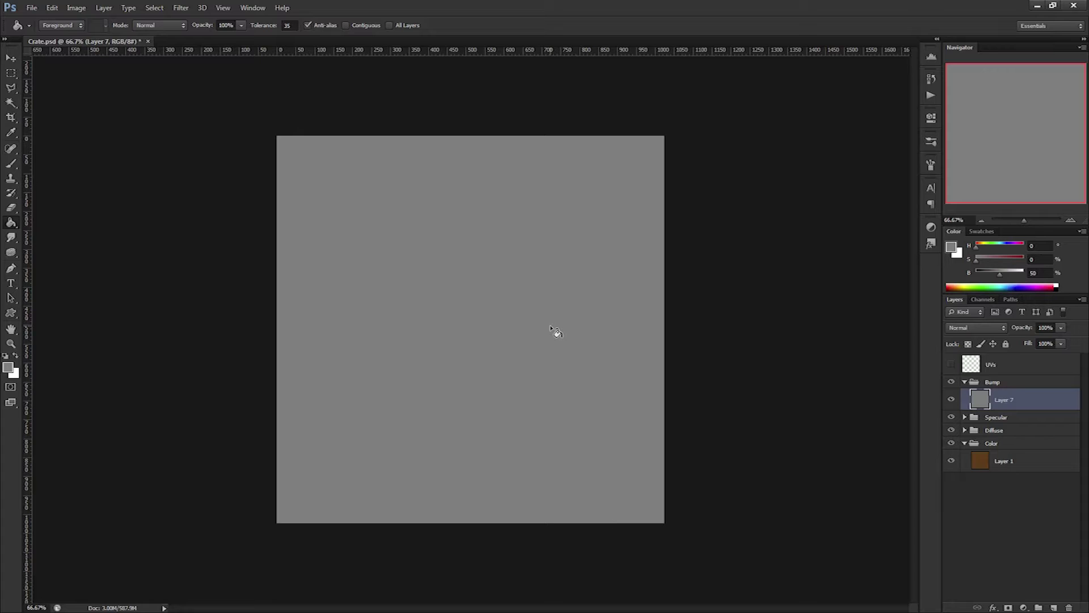
# Alt-drag copies of the Lines and Nails layers into the Bump group
pyautogui.keyDown('alt'); pyautogui.moveTo(1008, 469); pyautogui.dragTo(1024, 397); pyautogui.keyUp('alt')
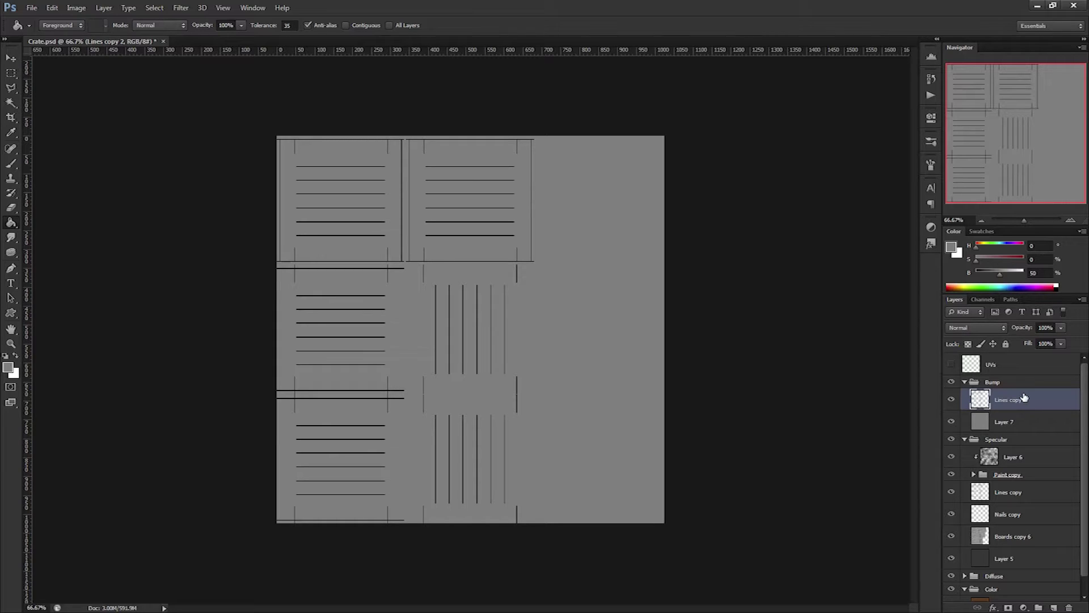
pyautogui.click(1035, 515)
pyautogui.moveTo(1034, 516); pyautogui.dragTo(1038, 399)
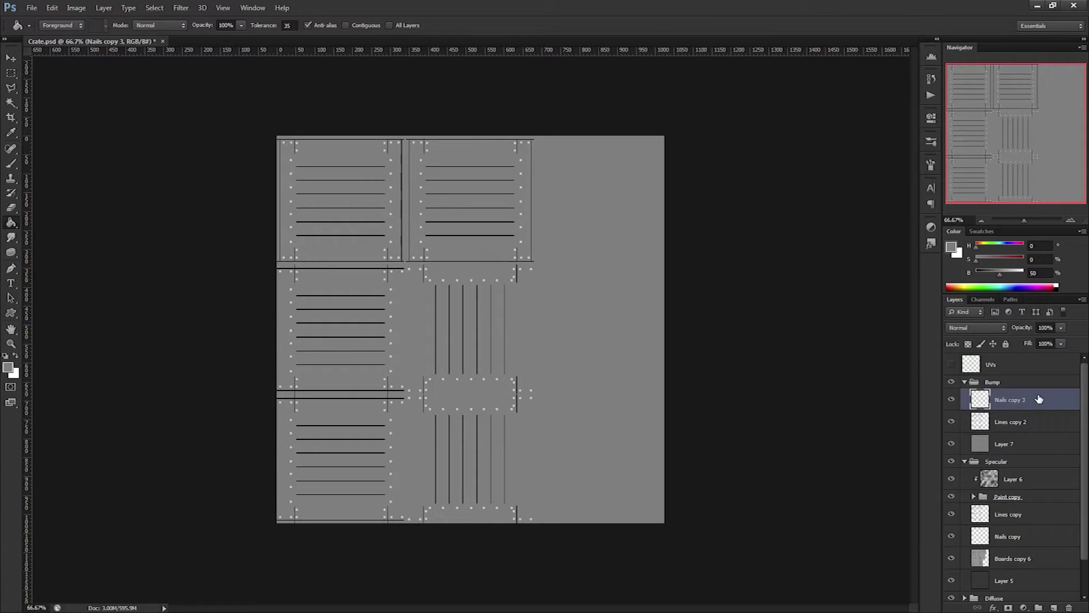
# Darken the Nails copy to -54 lightness with Hue/Saturation
pyautogui.hotkey('ctrl', 'u')
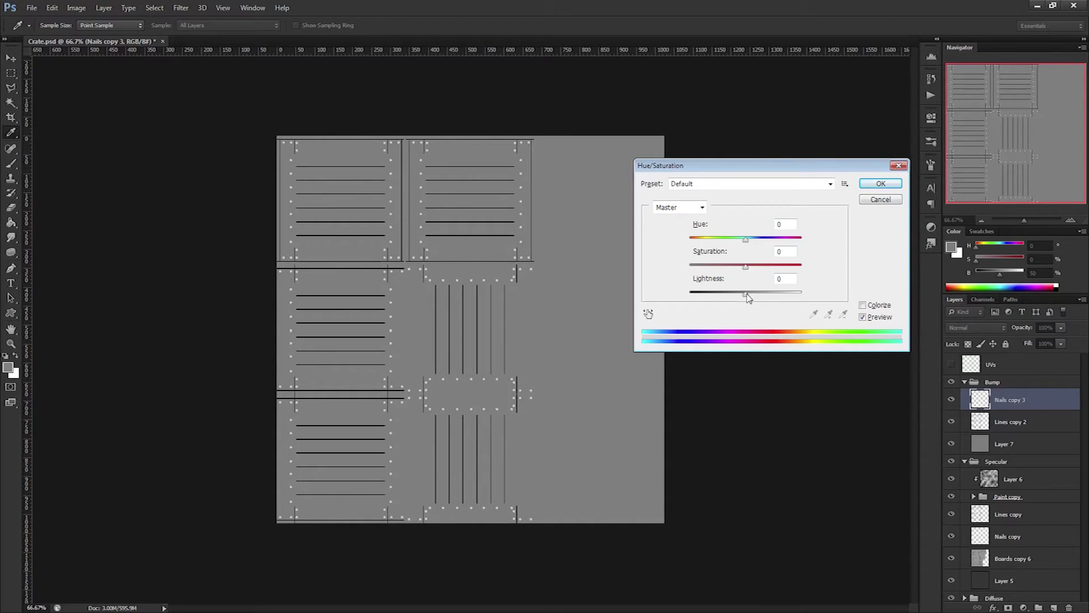
pyautogui.moveTo(747, 295); pyautogui.dragTo(721, 291)
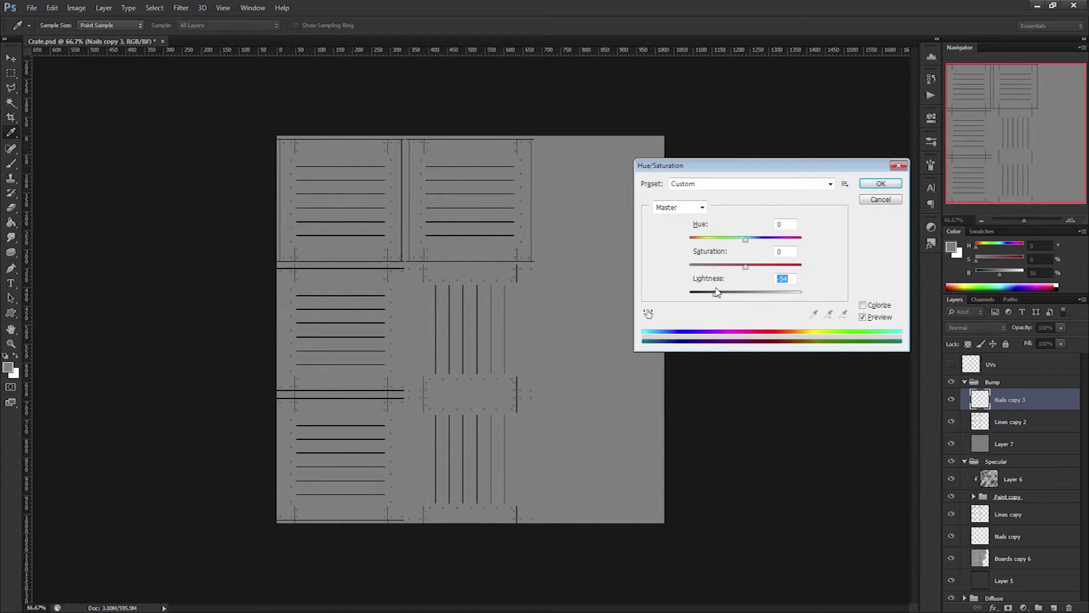
pyautogui.click(879, 183)
# Save the bump map as a PNG copy named Crate_Bump in sourceimages
pyautogui.hotkey('ctrl', 'shift', 's')
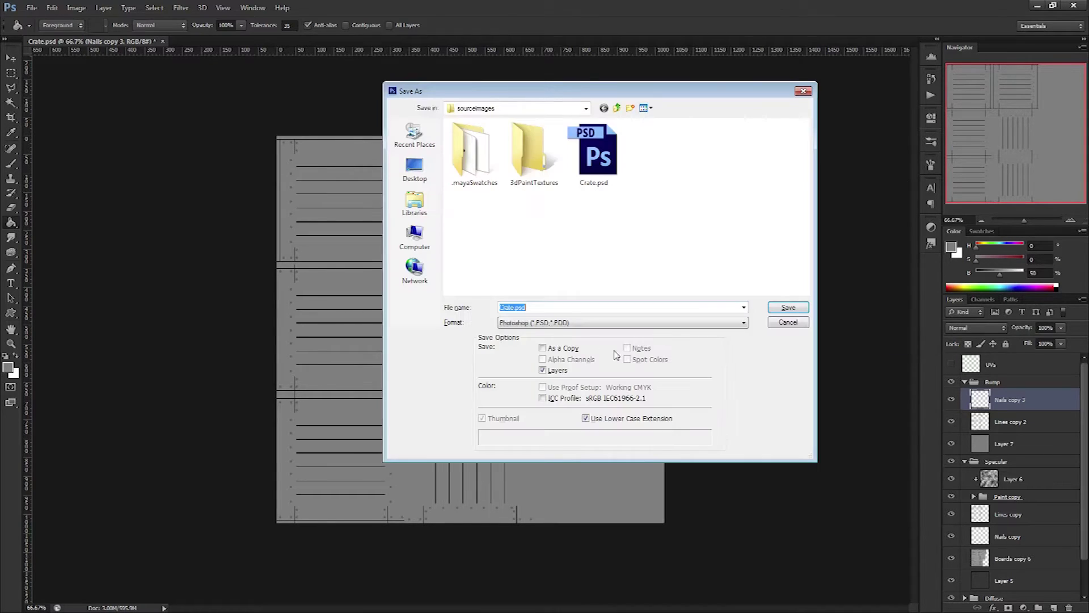
pyautogui.click(572, 322)
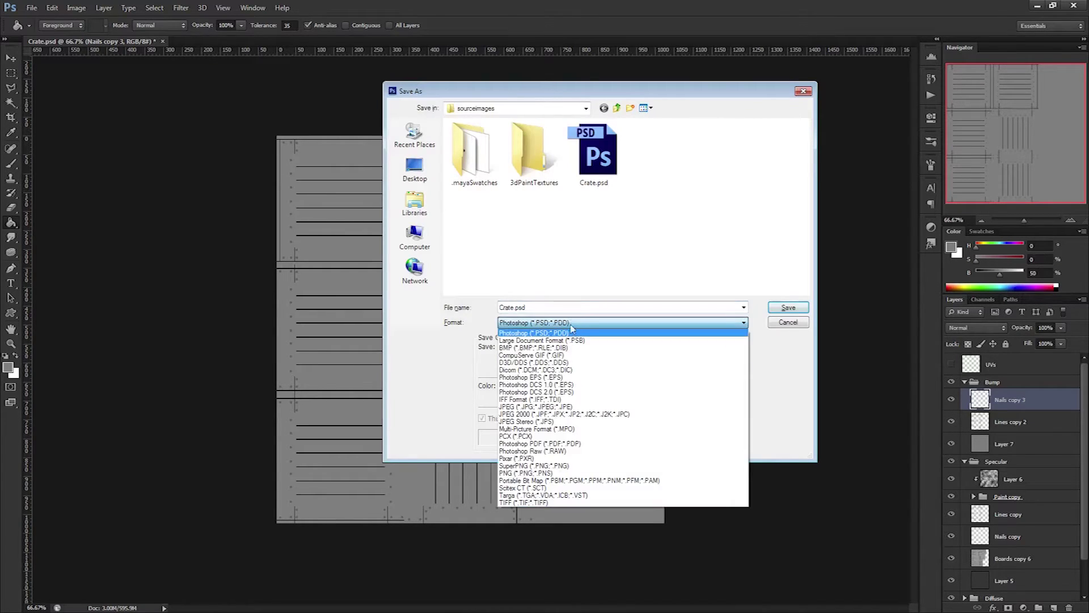
pyautogui.click(556, 474)
pyautogui.click(665, 147)
pyautogui.doubleClick(520, 307)
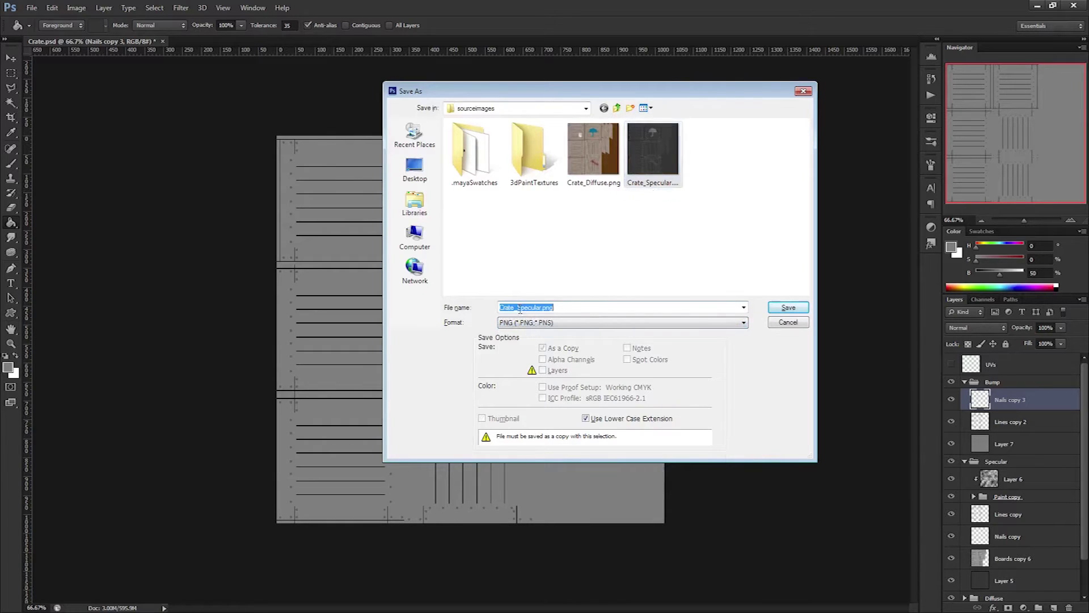
pyautogui.click(517, 307)
pyautogui.hotkey('shift', 'End')
pyautogui.write('B')
pyautogui.press('Return')
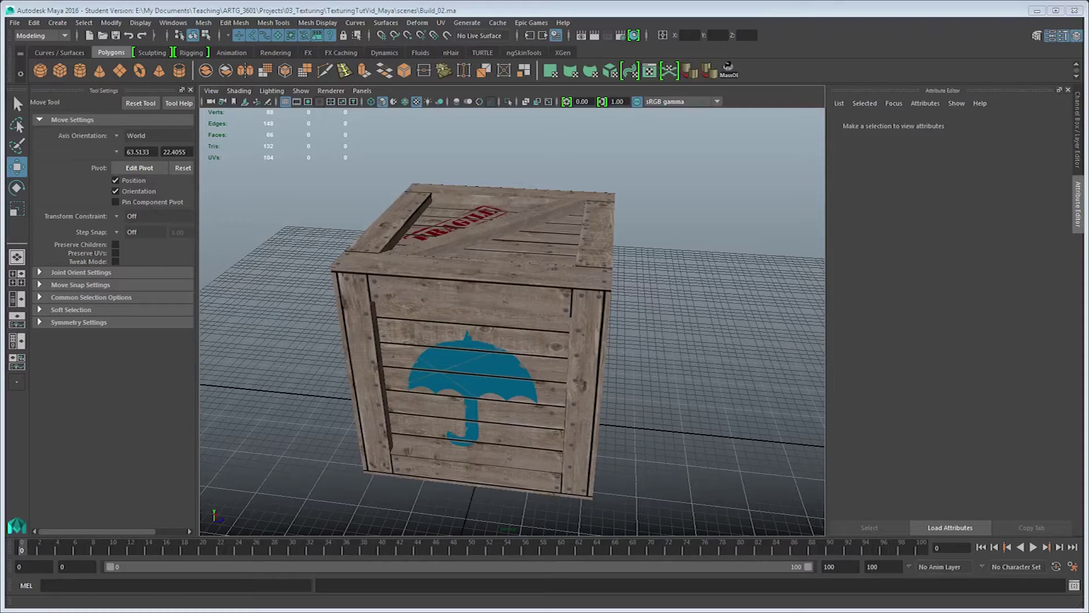
# Connect a File texture to Crate_MAT's Bump Mapping, leaving bump2d1 used as Bump
pyautogui.click(25, 341)
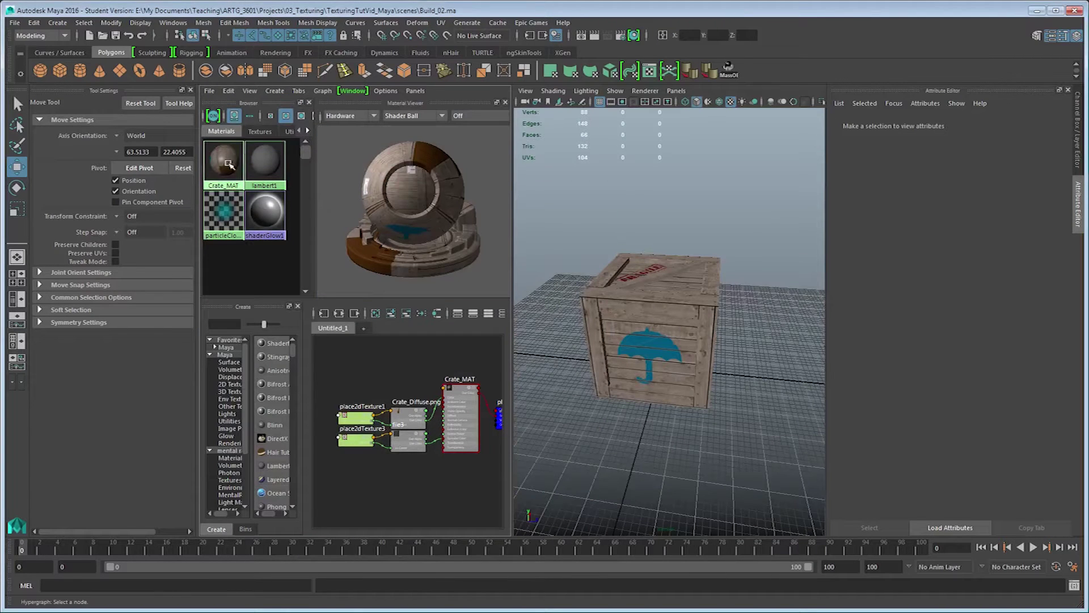
pyautogui.click(229, 164)
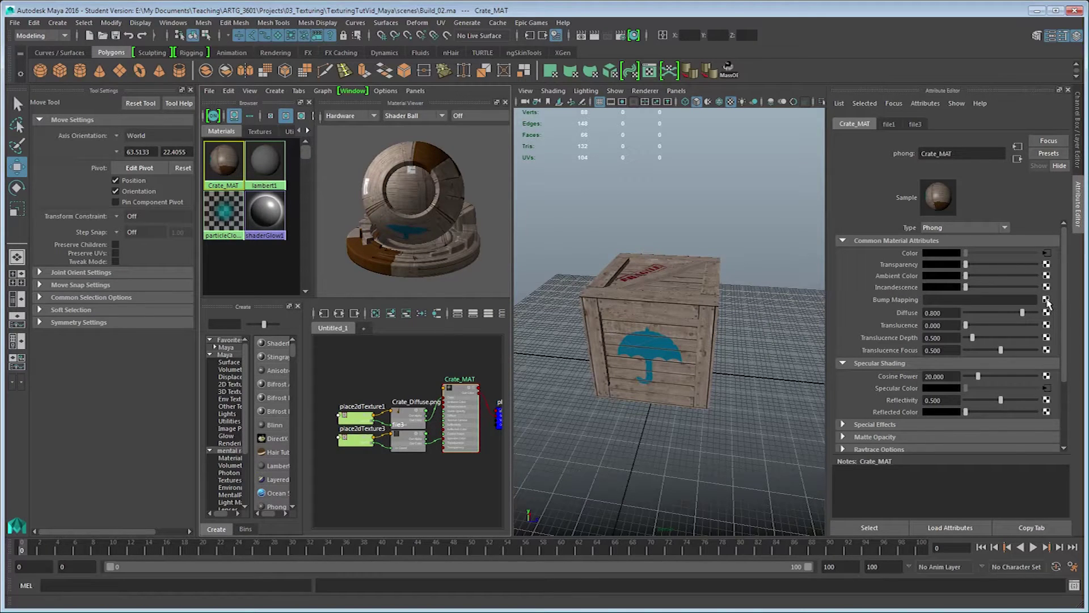
pyautogui.click(1046, 300)
pyautogui.click(492, 305)
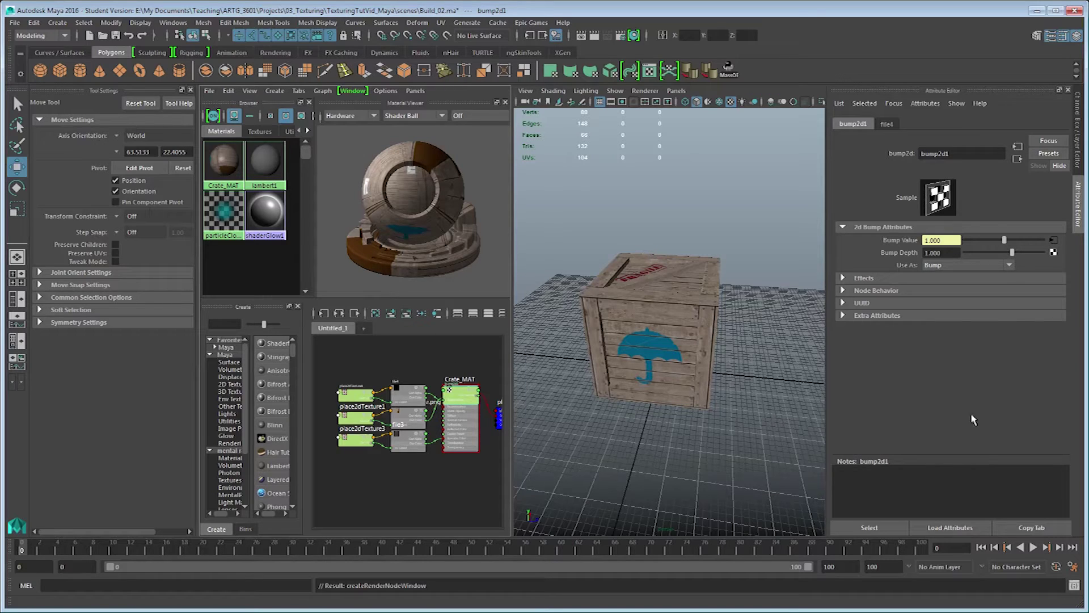
pyautogui.click(998, 266)
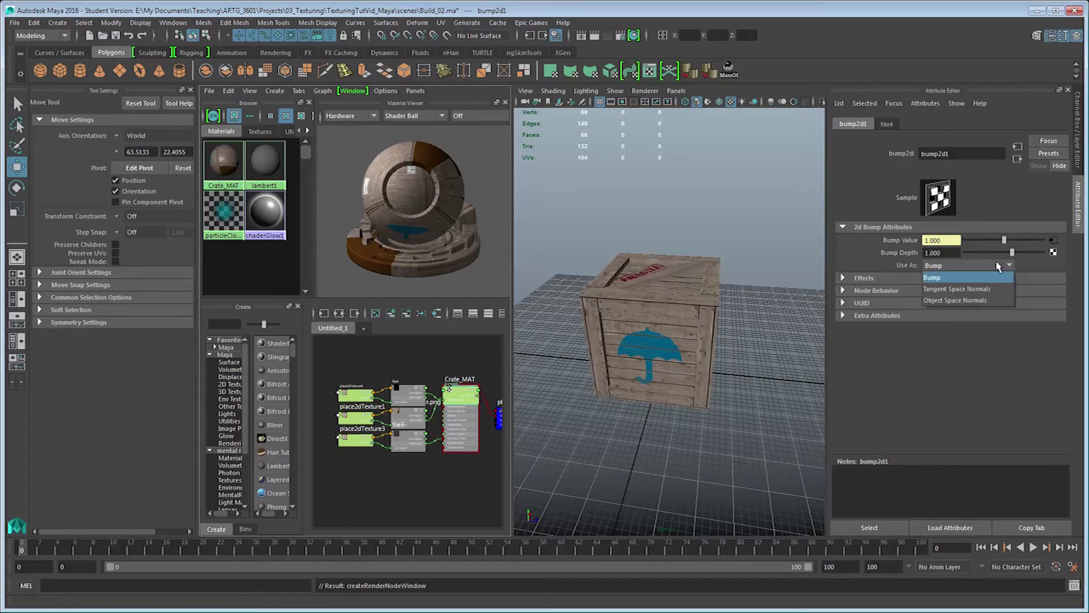
pyautogui.click(998, 266)
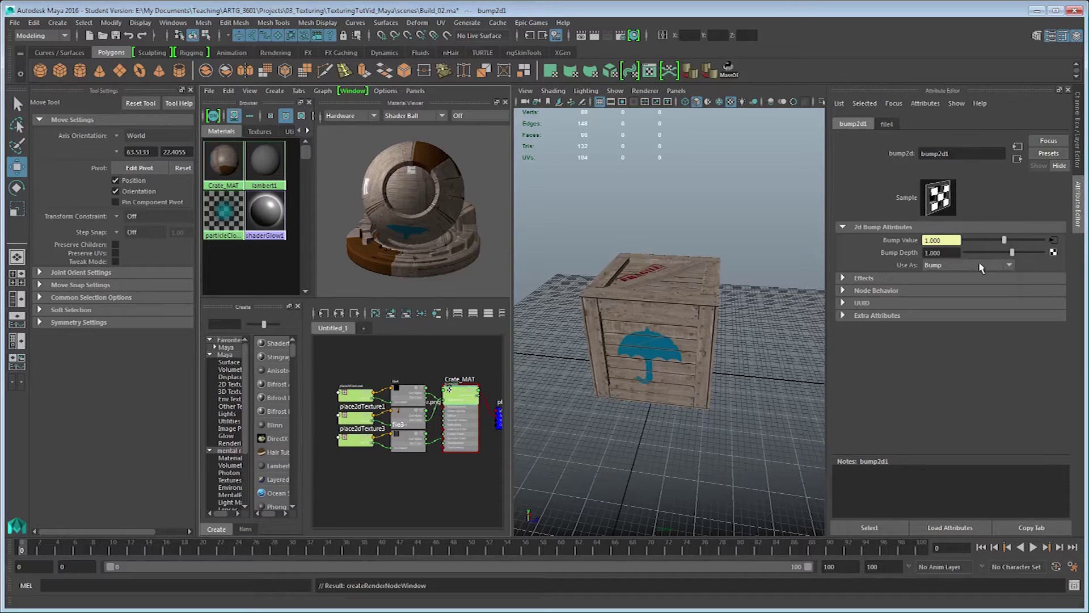
# Graph Crate_MAT's shading network and bring the file4 and place2dTexture nodes into view
pyautogui.rightClick(225, 159)
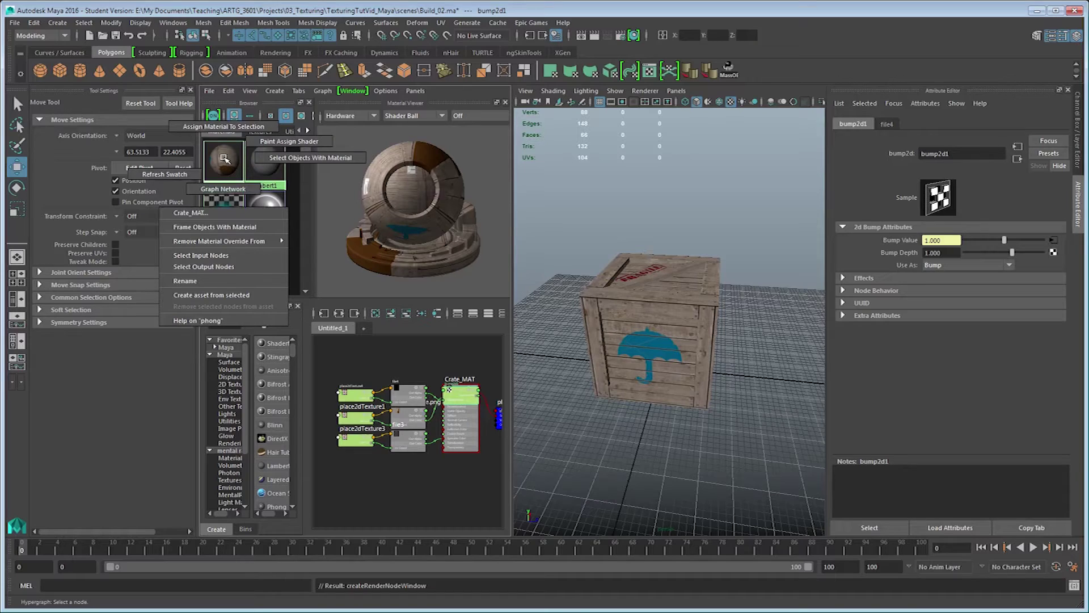
pyautogui.click(225, 188)
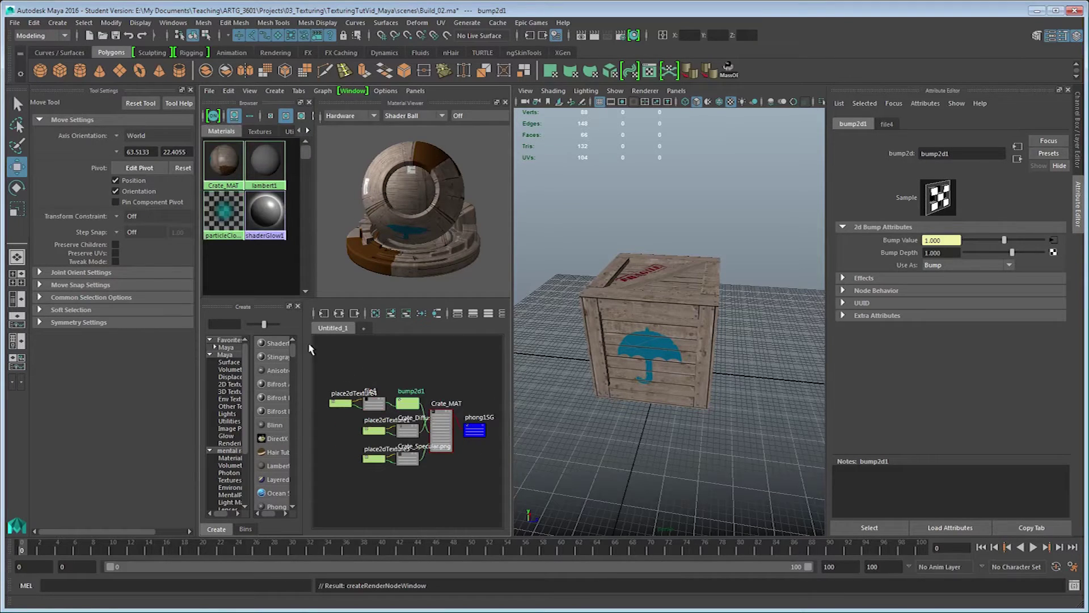
pyautogui.moveTo(333, 376); pyautogui.dragTo(498, 498)
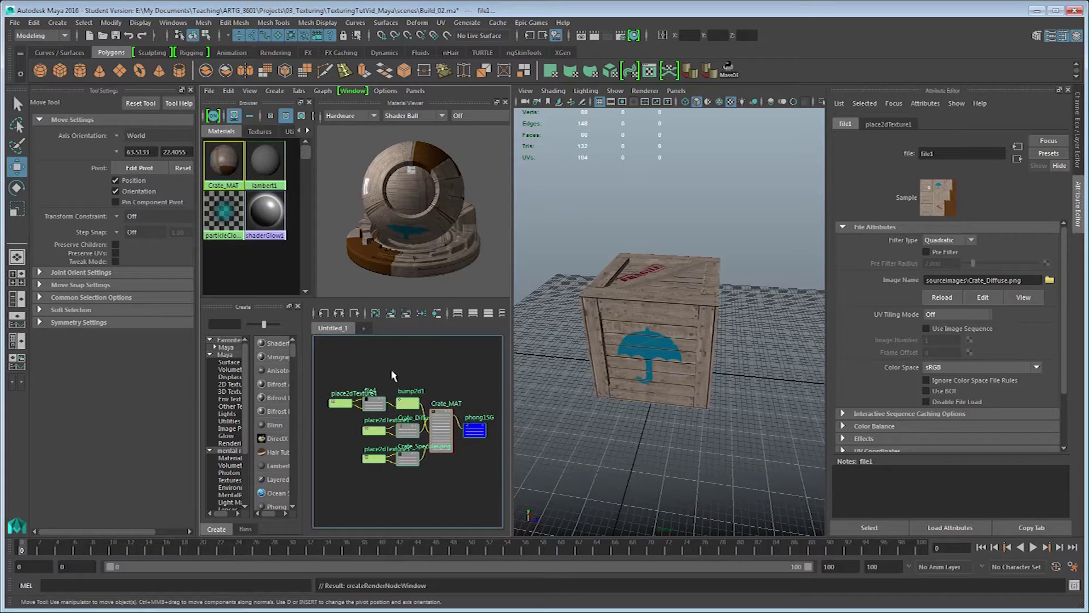
pyautogui.press('3')
pyautogui.scroll(3, 443, 369)
pyautogui.press('space')
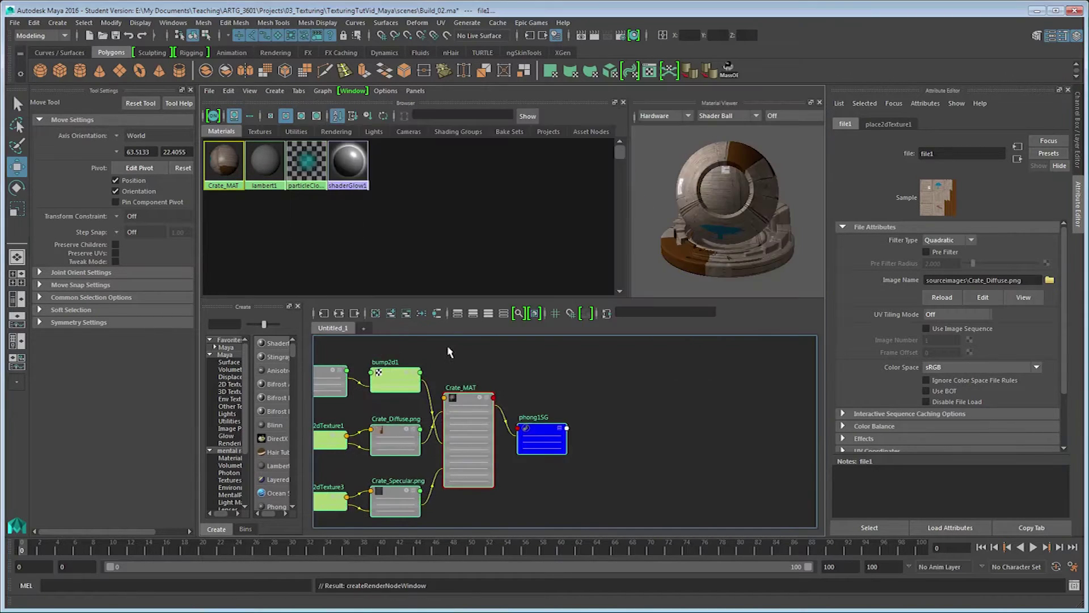
pyautogui.keyDown('alt'); pyautogui.moveTo(463, 372); pyautogui.dragTo(571, 367, button='middle'); pyautogui.keyUp('alt')
pyautogui.click(549, 363)
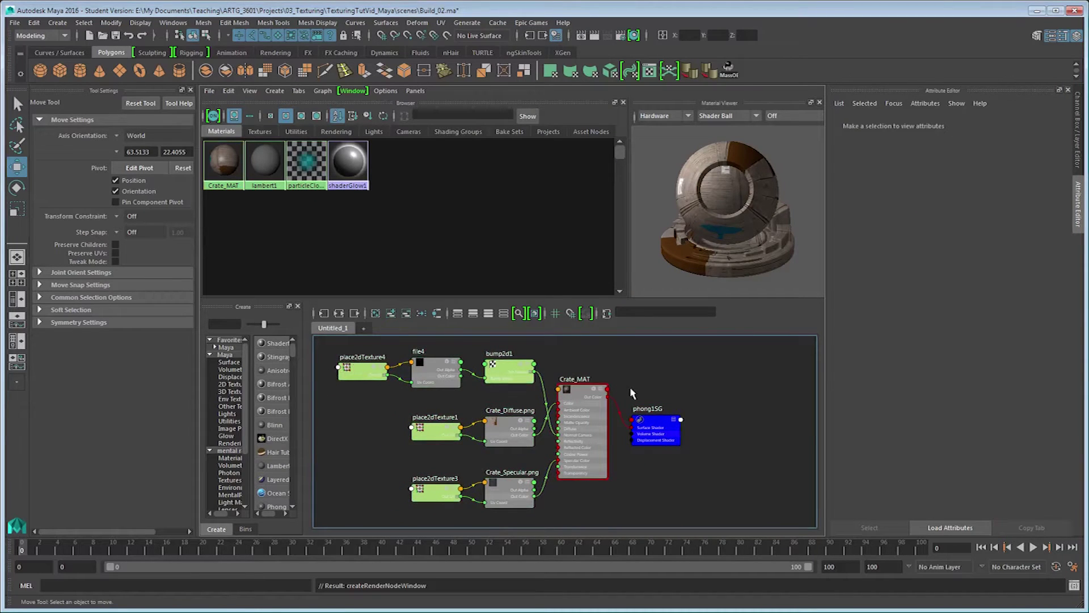
pyautogui.click(594, 397)
pyautogui.click(494, 430)
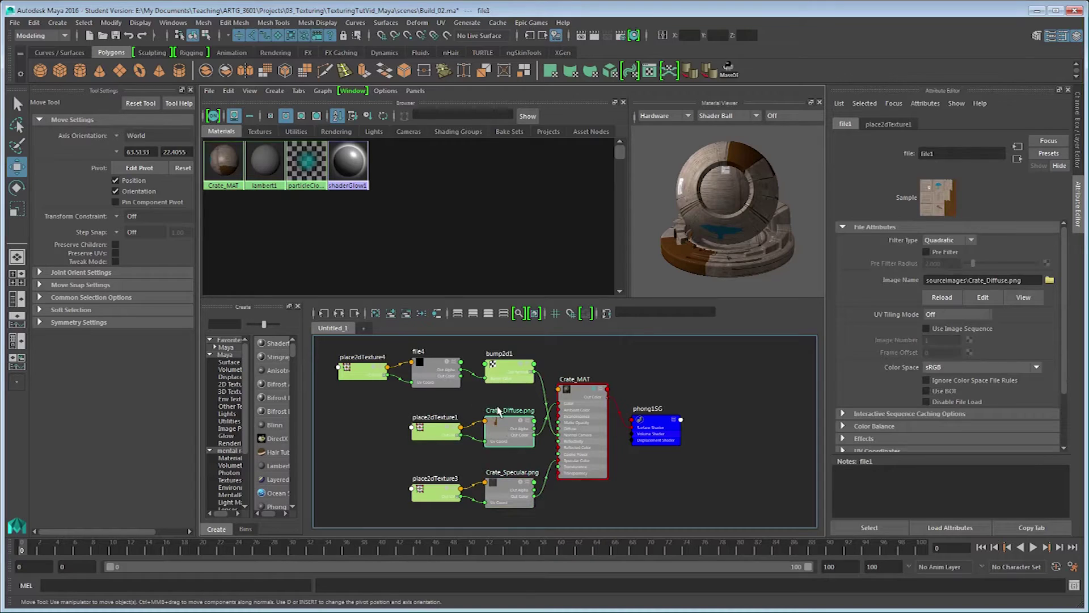
pyautogui.moveTo(386, 408); pyautogui.dragTo(448, 516)
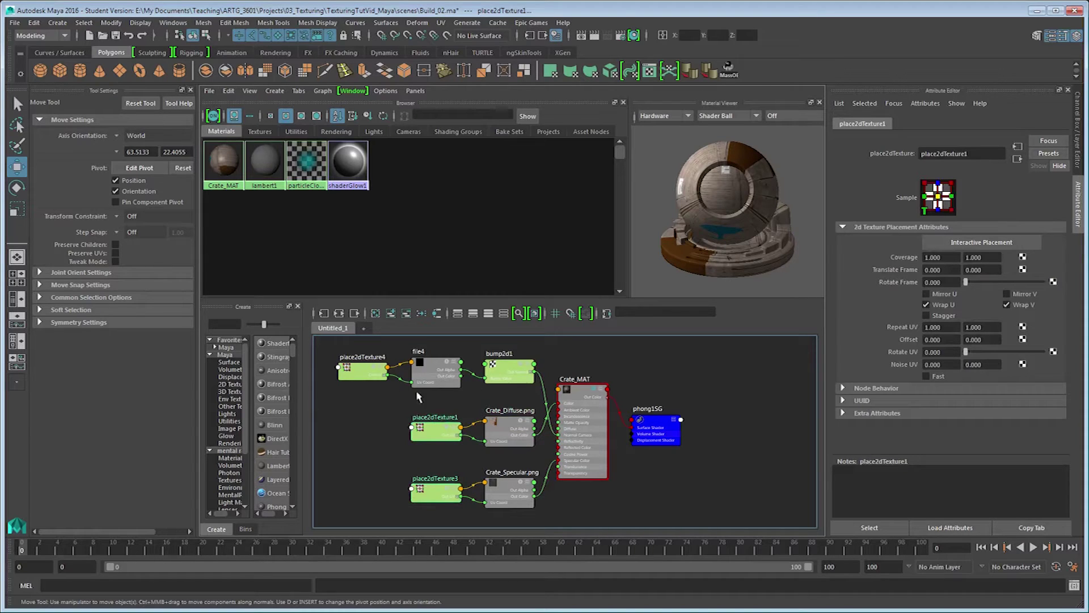
# Inspect file4 and bump2d1, keeping the bump used as Bump, then reselect file4
pyautogui.click(434, 375)
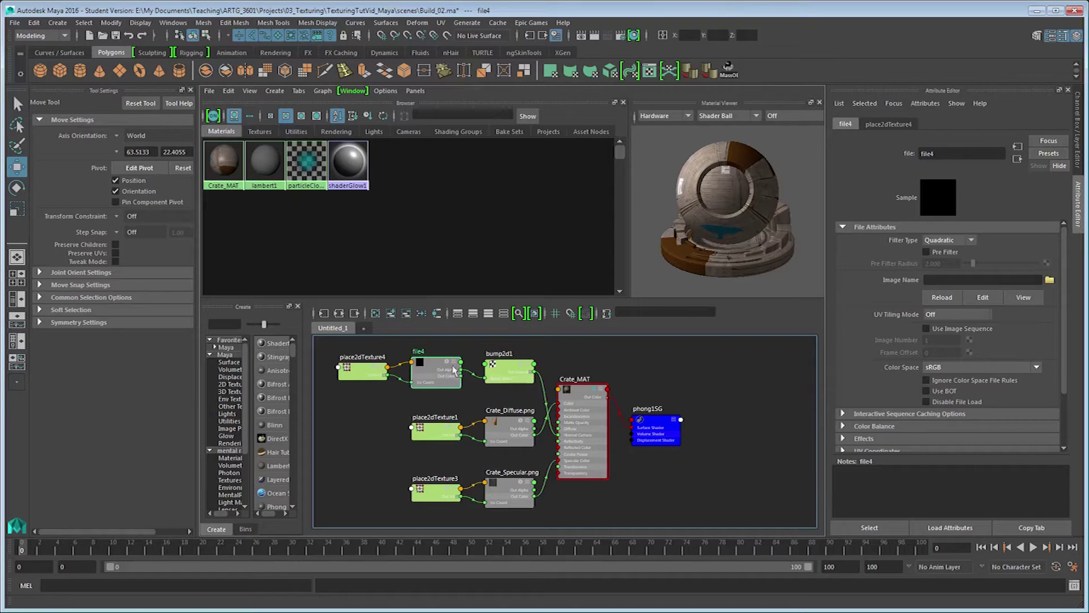
pyautogui.click(513, 373)
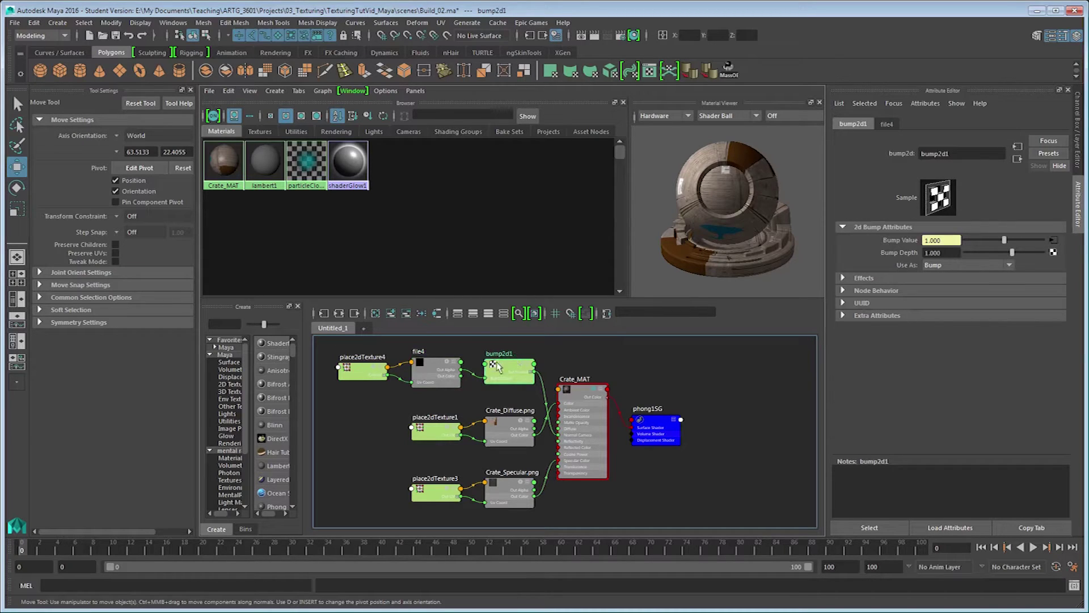
pyautogui.click(996, 265)
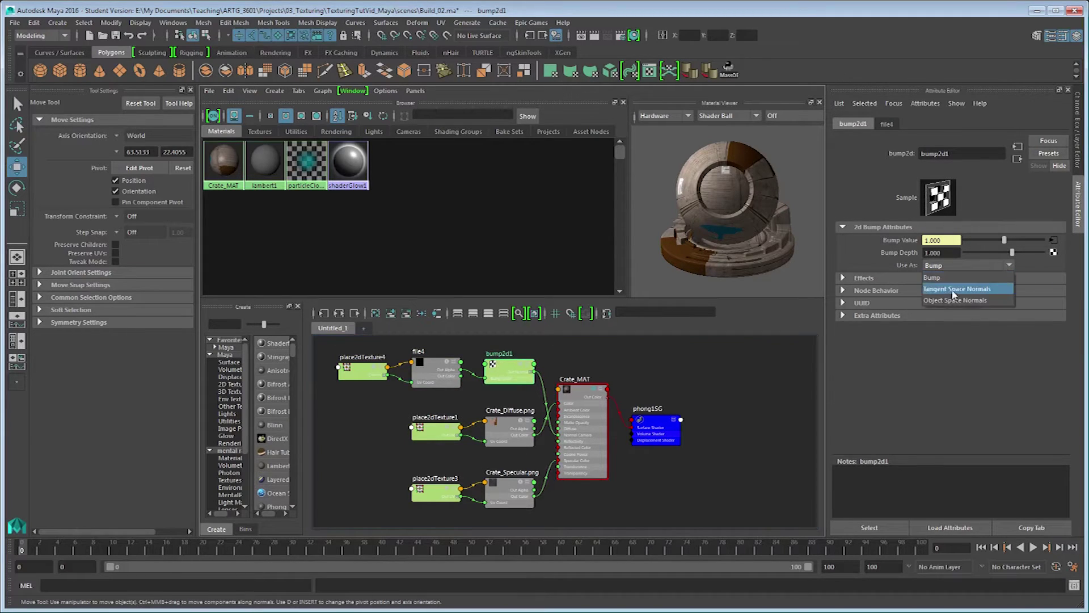
pyautogui.click(678, 409)
pyautogui.click(442, 384)
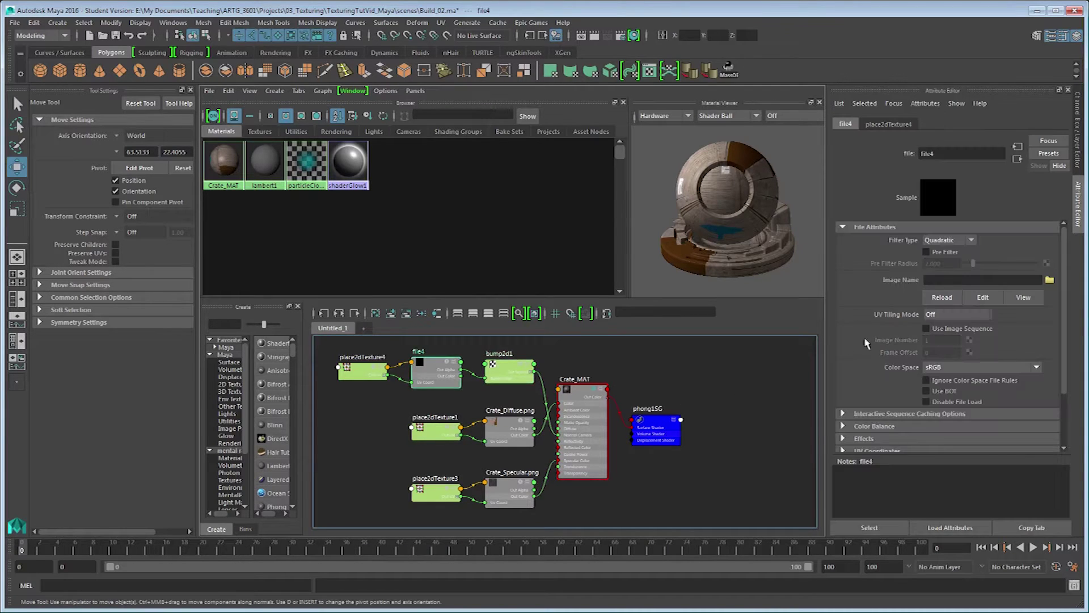
# Load Crate_Bump.png as the file4 texture image
pyautogui.click(1050, 281)
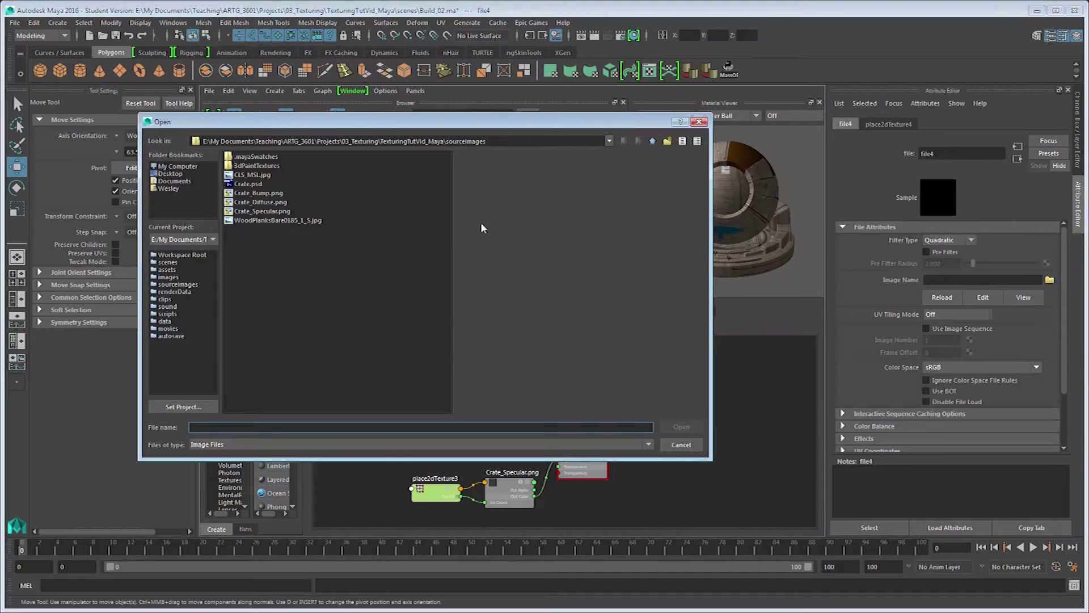
pyautogui.click(271, 194)
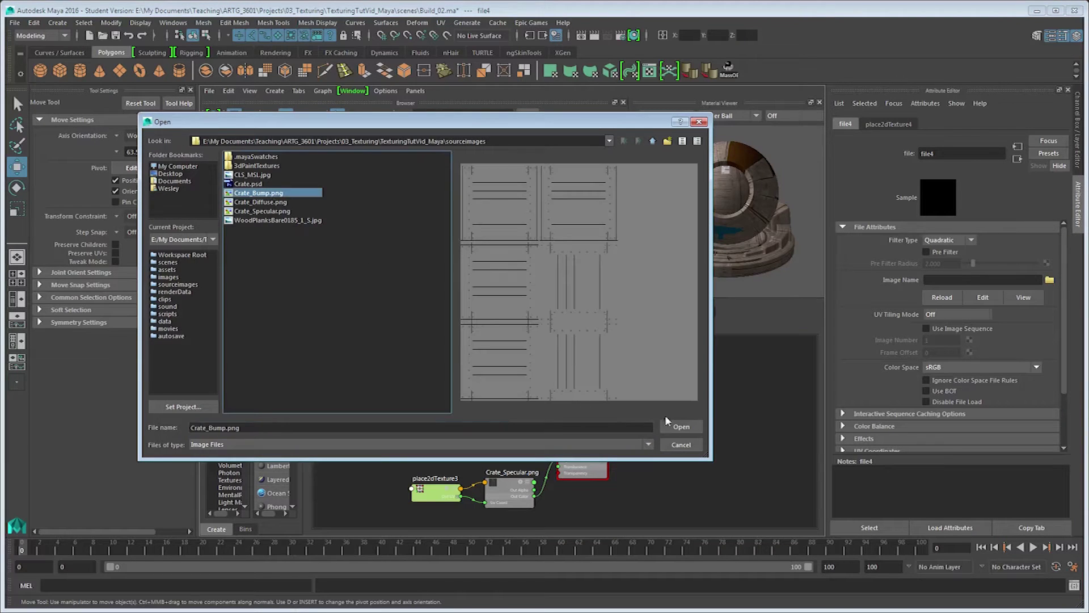
pyautogui.click(680, 426)
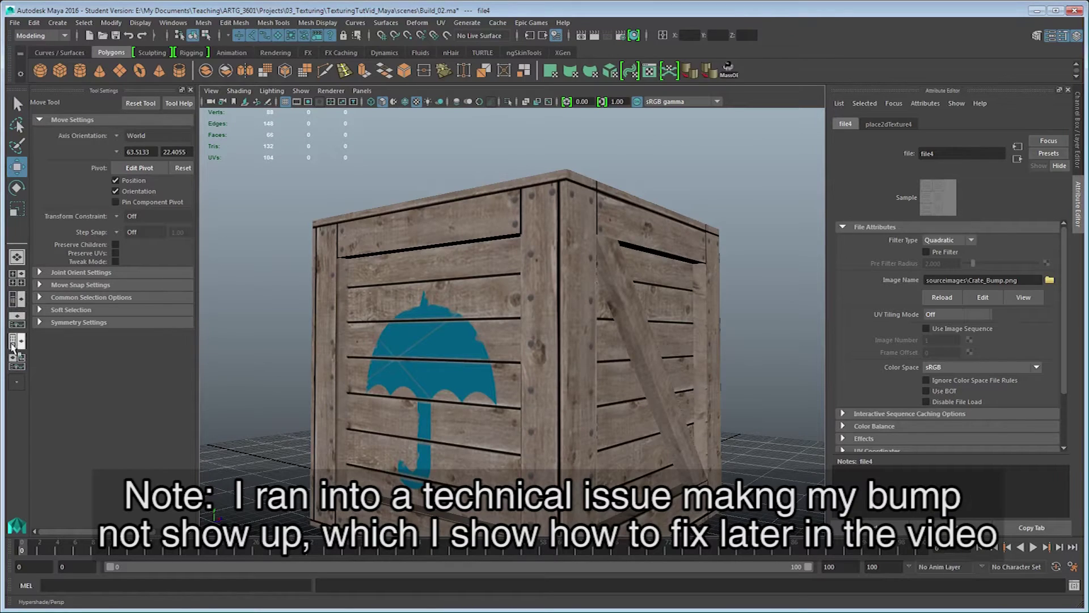
# Refresh the Crate_MAT swatch and switch the viewport to Legacy High Quality
pyautogui.click(17, 341)
pyautogui.moveTo(224, 162); pyautogui.dragTo(173, 178, button='right')
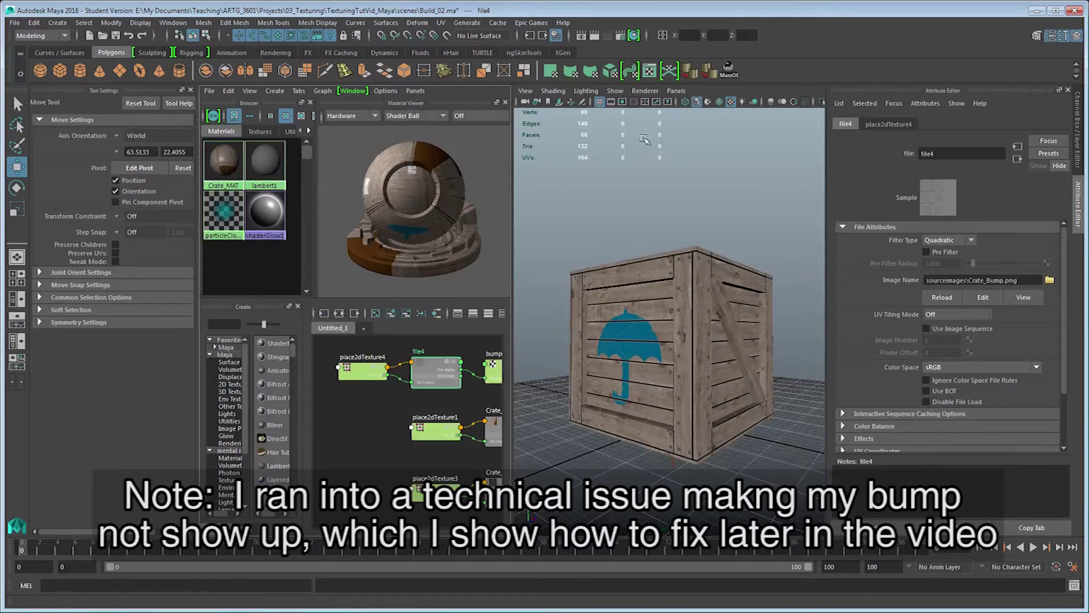
pyautogui.click(646, 92)
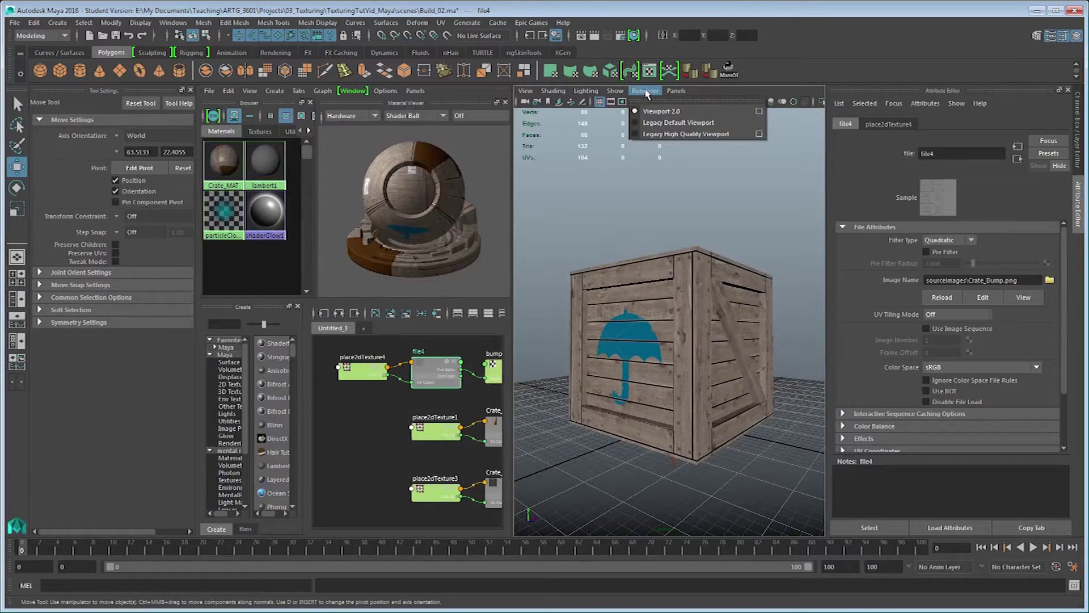
pyautogui.click(680, 134)
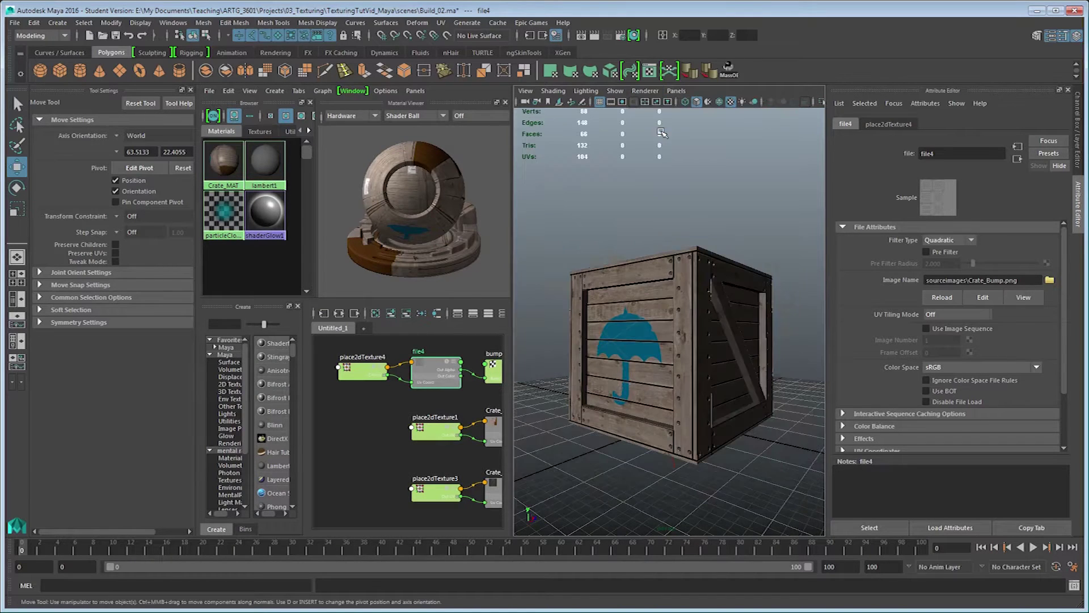
# Orbit and zoom around the crate to inspect the bump relief on boards and nails
pyautogui.press('space')
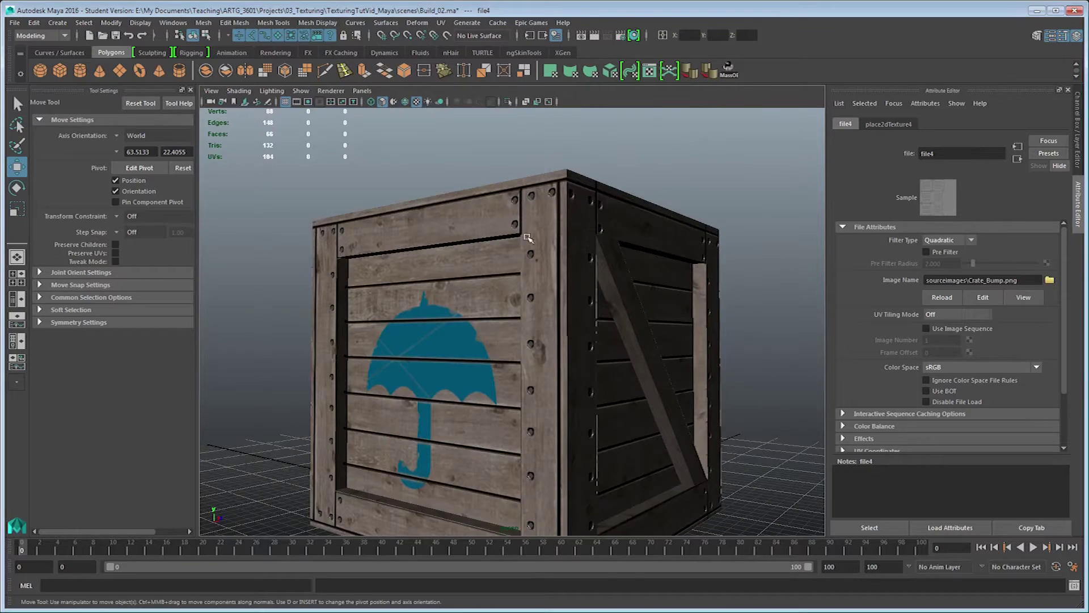
pyautogui.keyDown('alt'); pyautogui.moveTo(506, 248); pyautogui.dragTo(562, 226); pyautogui.keyUp('alt')
pyautogui.keyDown('alt'); pyautogui.moveTo(561, 227); pyautogui.dragTo(552, 166, button='right'); pyautogui.keyUp('alt')
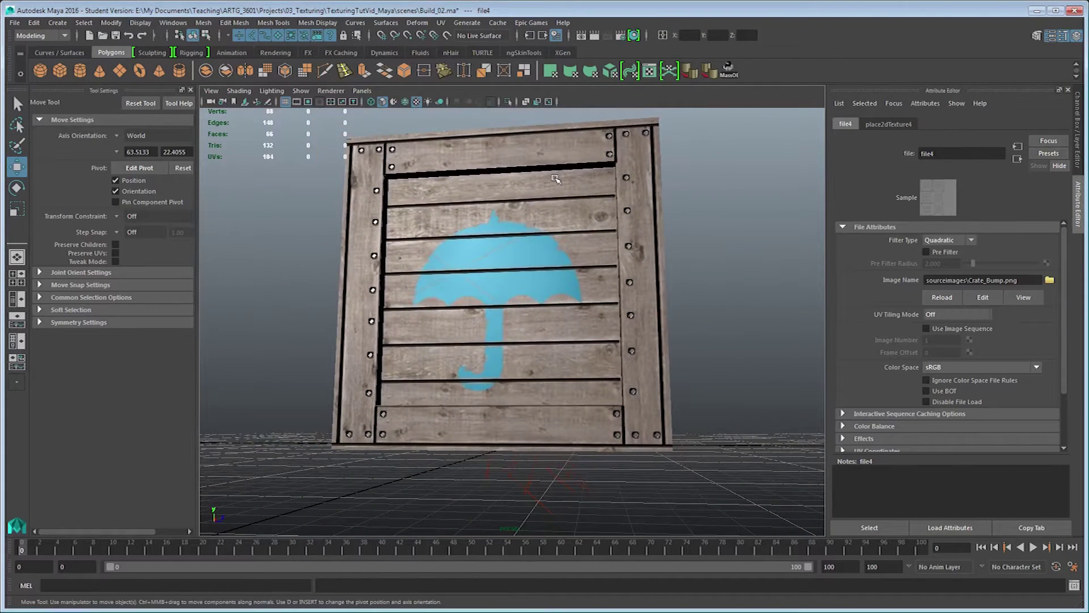
pyautogui.keyDown('alt'); pyautogui.moveTo(569, 176); pyautogui.dragTo(572, 188, button='middle'); pyautogui.keyUp('alt')
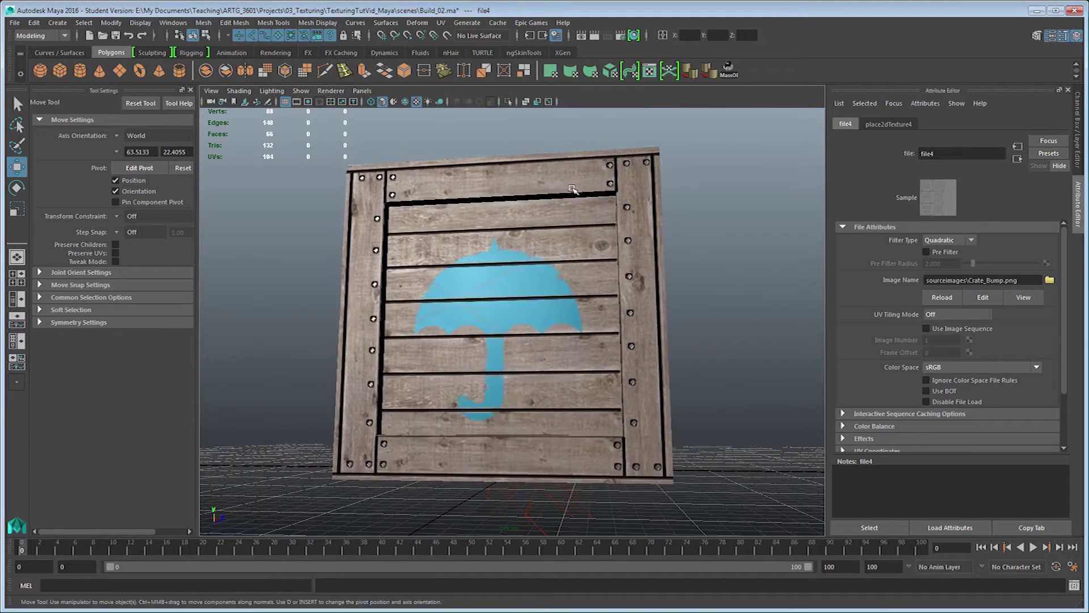
pyautogui.keyDown('alt'); pyautogui.moveTo(572, 189); pyautogui.dragTo(568, 211); pyautogui.keyUp('alt')
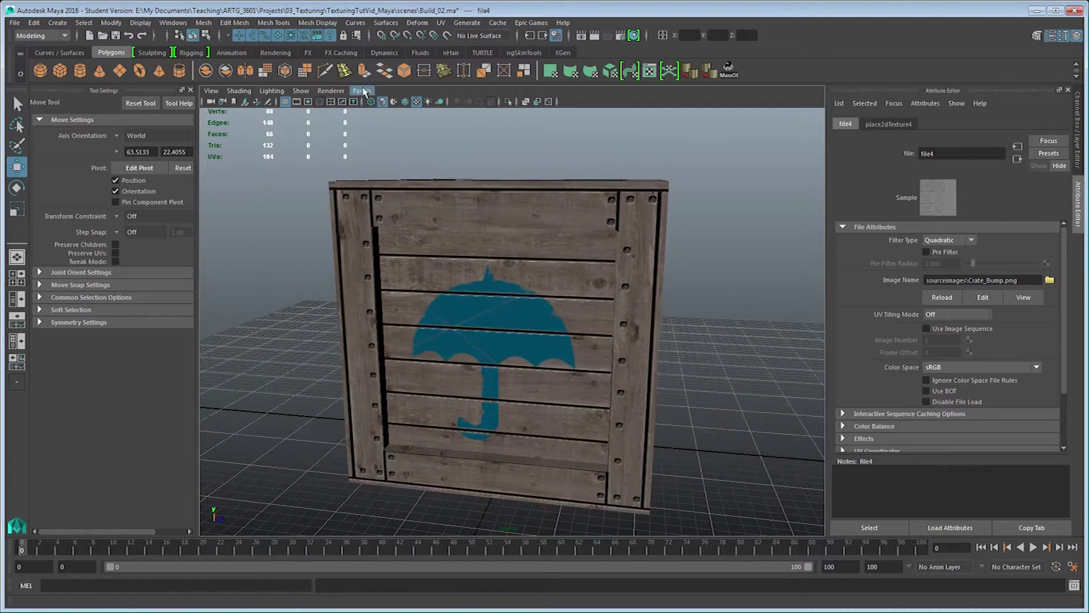
pyautogui.click(339, 92)
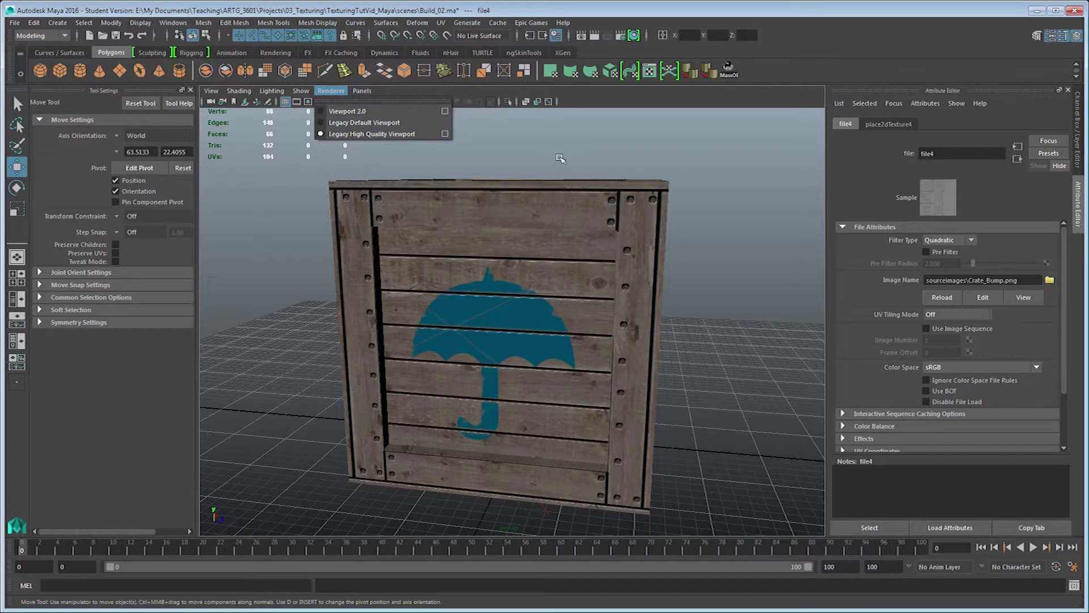
pyautogui.click(706, 204)
pyautogui.moveTo(714, 264)
pyautogui.keyDown('alt'); pyautogui.mouseDown()
pyautogui.moveTo(688, 244)
pyautogui.moveTo(820, 244)
pyautogui.moveTo(820, 258)
pyautogui.moveTo(704, 267)
pyautogui.mouseUp(); pyautogui.keyUp('alt')
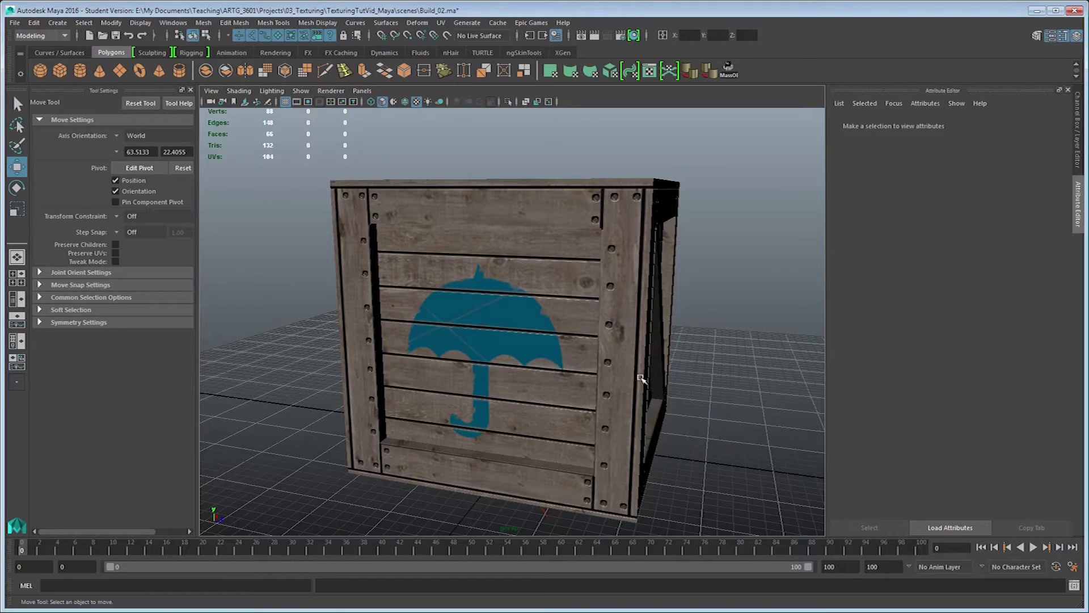
pyautogui.moveTo(700, 415)
pyautogui.keyDown('alt'); pyautogui.mouseDown()
pyautogui.moveTo(670, 415)
pyautogui.moveTo(687, 409)
pyautogui.mouseUp(); pyautogui.keyUp('alt')
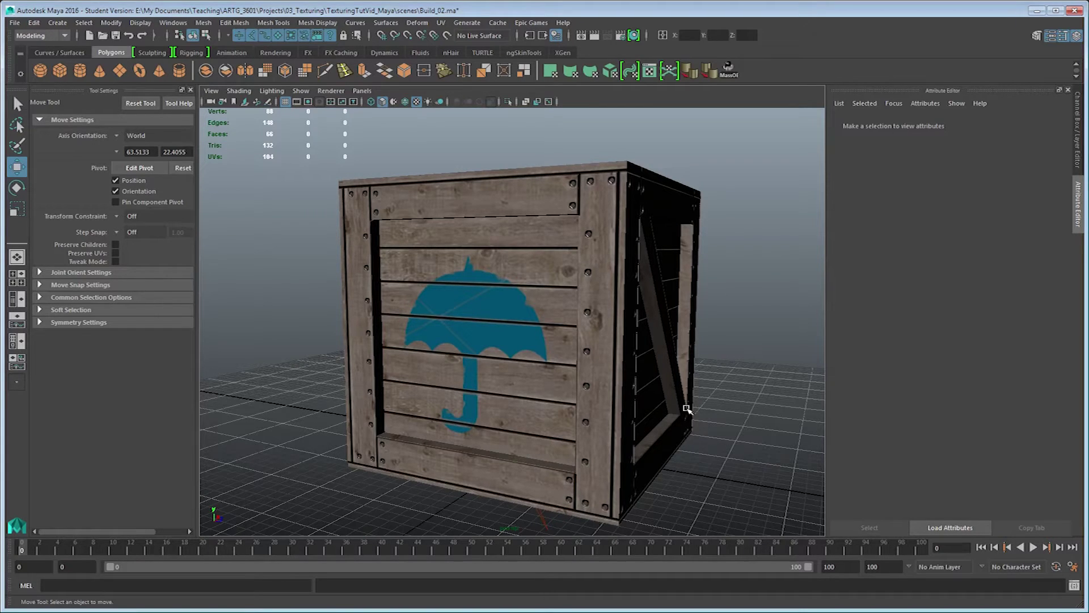
pyautogui.moveTo(637, 370)
pyautogui.keyDown('alt'); pyautogui.mouseDown()
pyautogui.moveTo(565, 390)
pyautogui.moveTo(689, 351)
pyautogui.moveTo(686, 372)
pyautogui.moveTo(754, 380)
pyautogui.moveTo(724, 387)
pyautogui.mouseUp(); pyautogui.keyUp('alt')
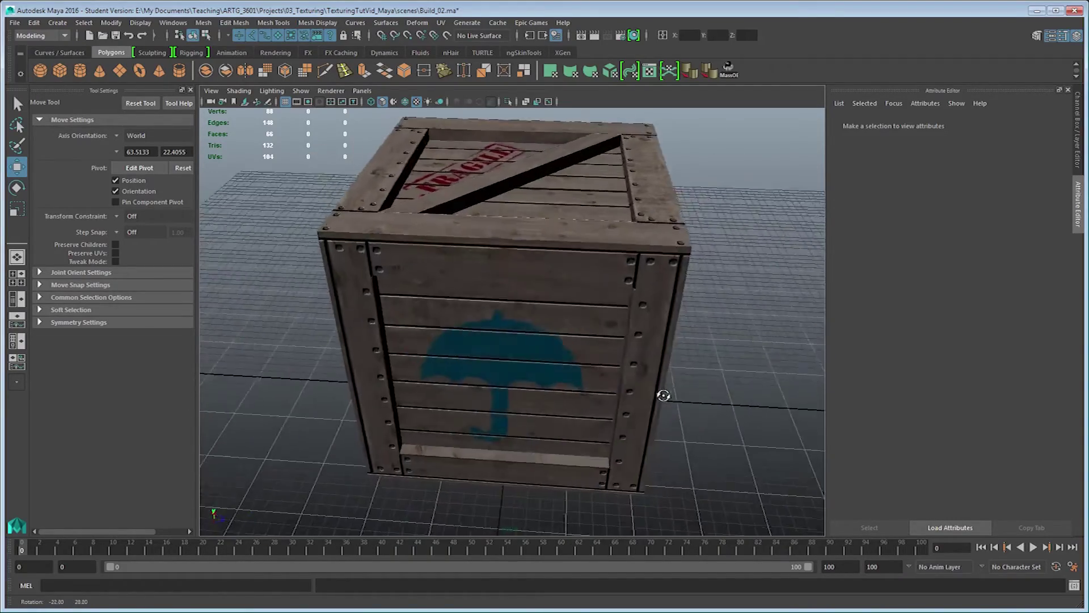
pyautogui.keyDown('alt'); pyautogui.moveTo(663, 396); pyautogui.dragTo(662, 384); pyautogui.keyUp('alt')
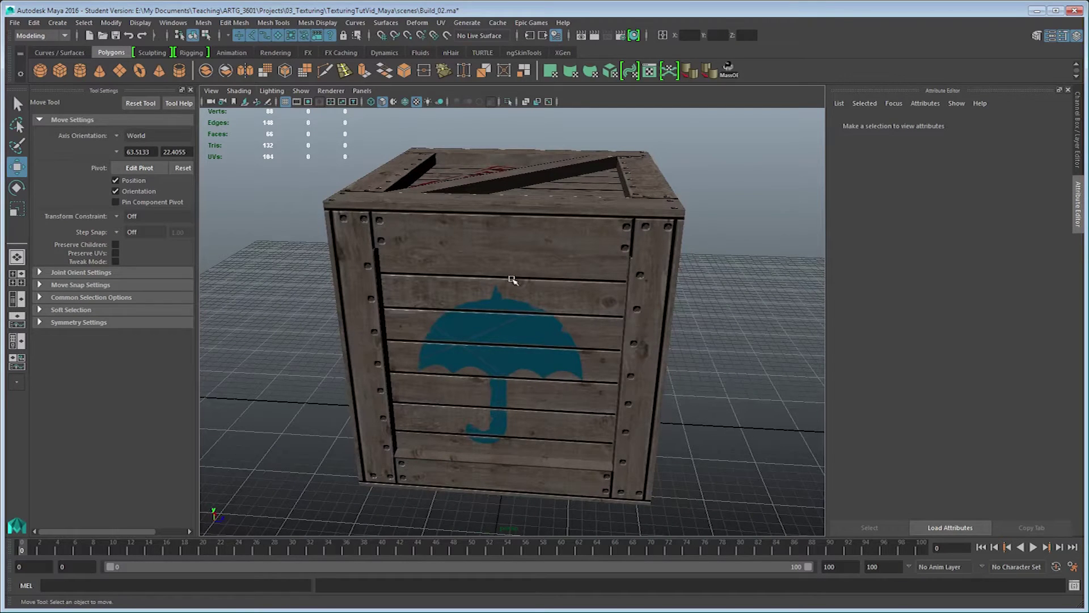
pyautogui.keyDown('alt'); pyautogui.moveTo(528, 315); pyautogui.dragTo(542, 289); pyautogui.keyUp('alt')
# Back in Photoshop, Alt-drag a copy of Boards copy 6 into the Bump group
pyautogui.hotkey('alt', 'Tab')
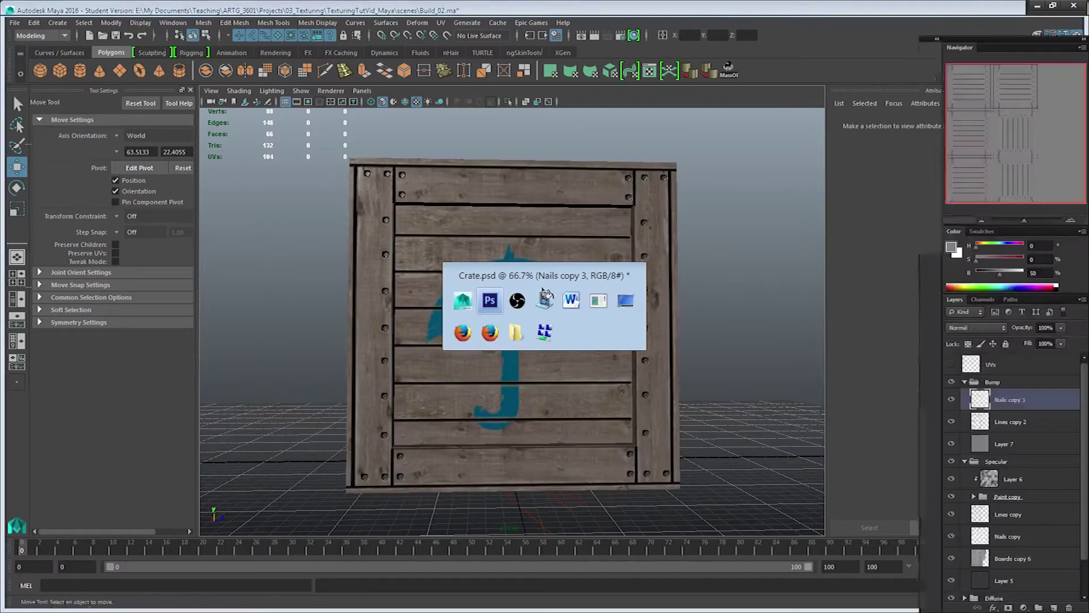
pyautogui.click(1011, 538)
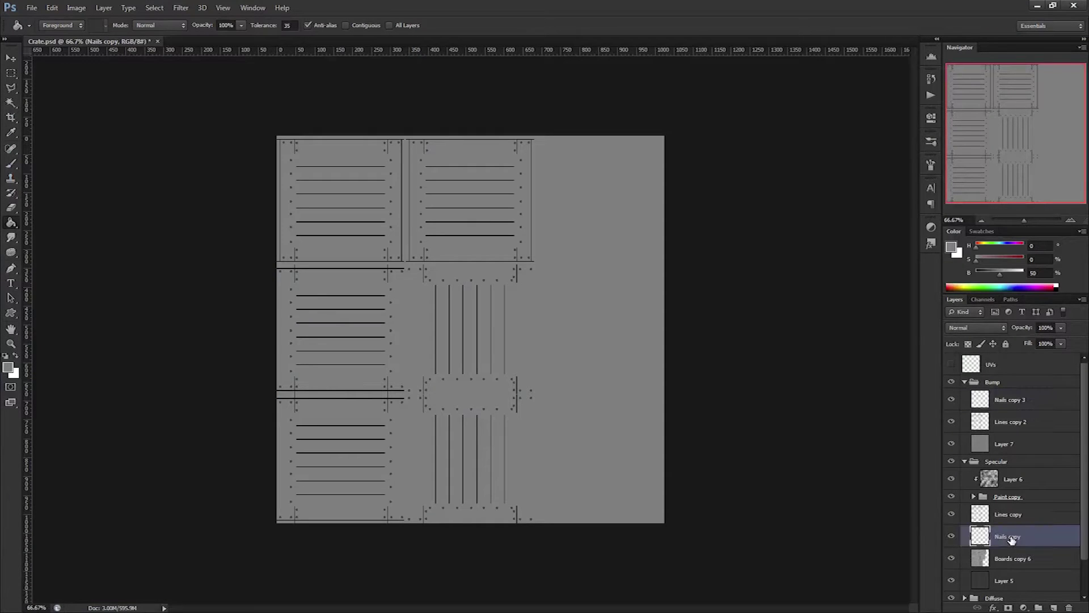
pyautogui.click(1021, 559)
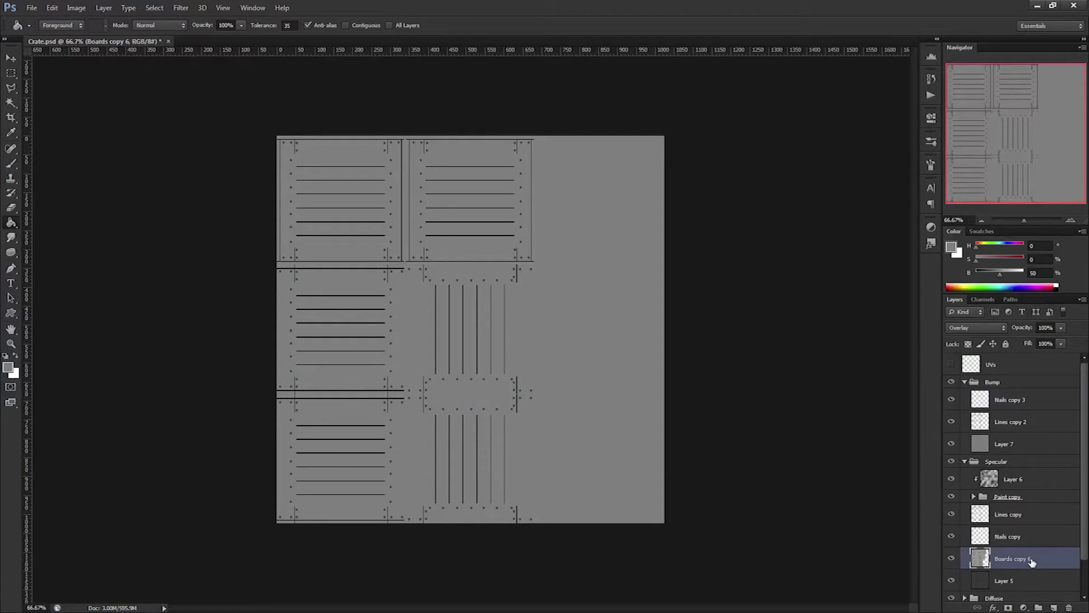
pyautogui.keyDown('alt'); pyautogui.moveTo(1031, 561); pyautogui.dragTo(1021, 434); pyautogui.keyUp('alt')
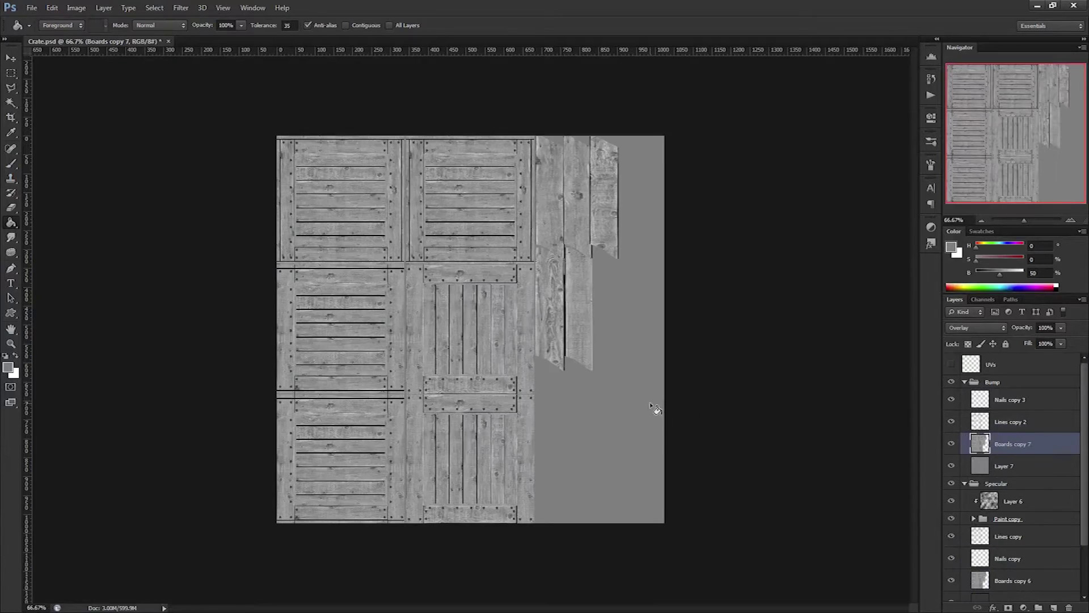
# Keep Boards copy 7 in Overlay mode and fade it to 15% opacity
pyautogui.click(990, 327)
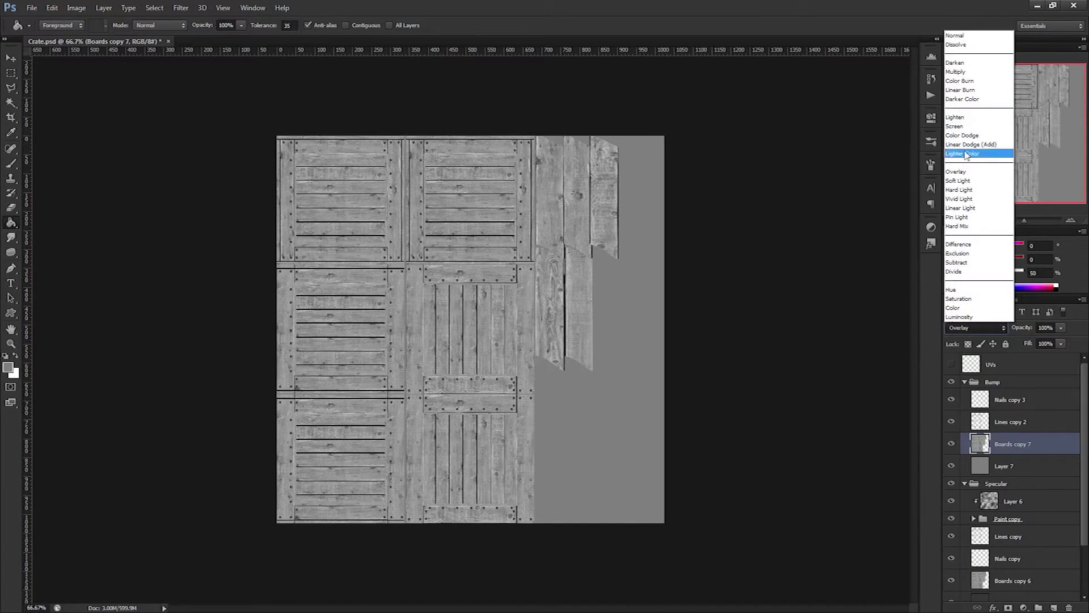
pyautogui.click(1072, 333)
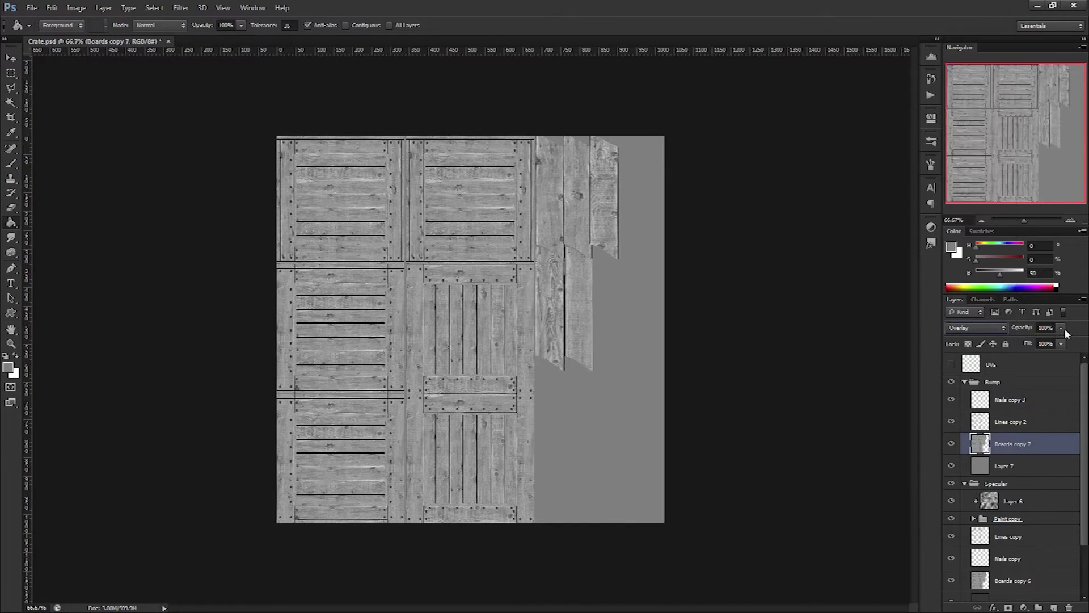
pyautogui.click(1060, 328)
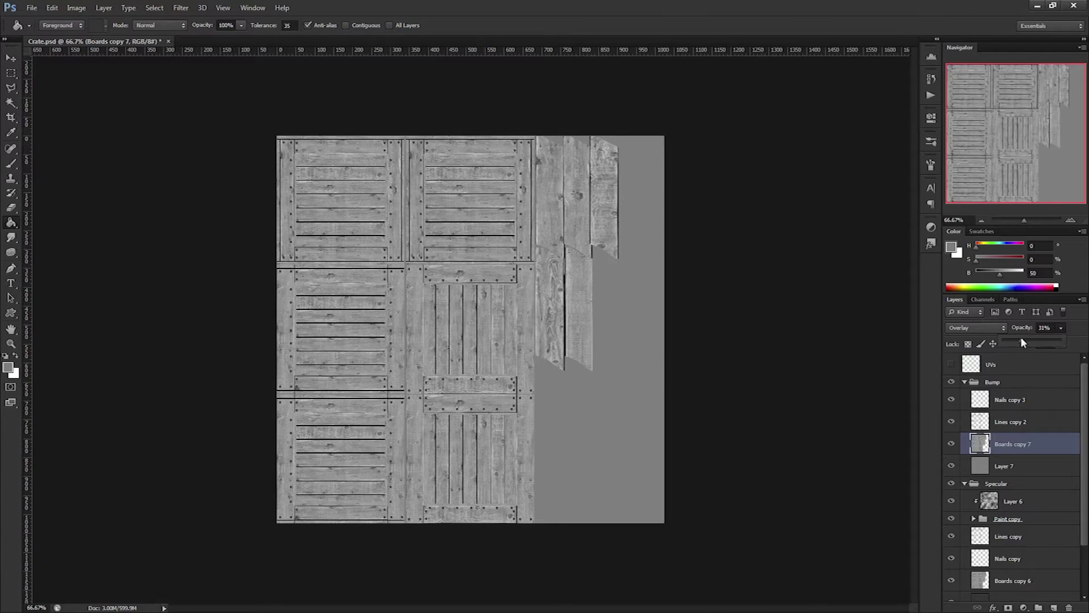
pyautogui.moveTo(1021, 342); pyautogui.dragTo(1014, 343)
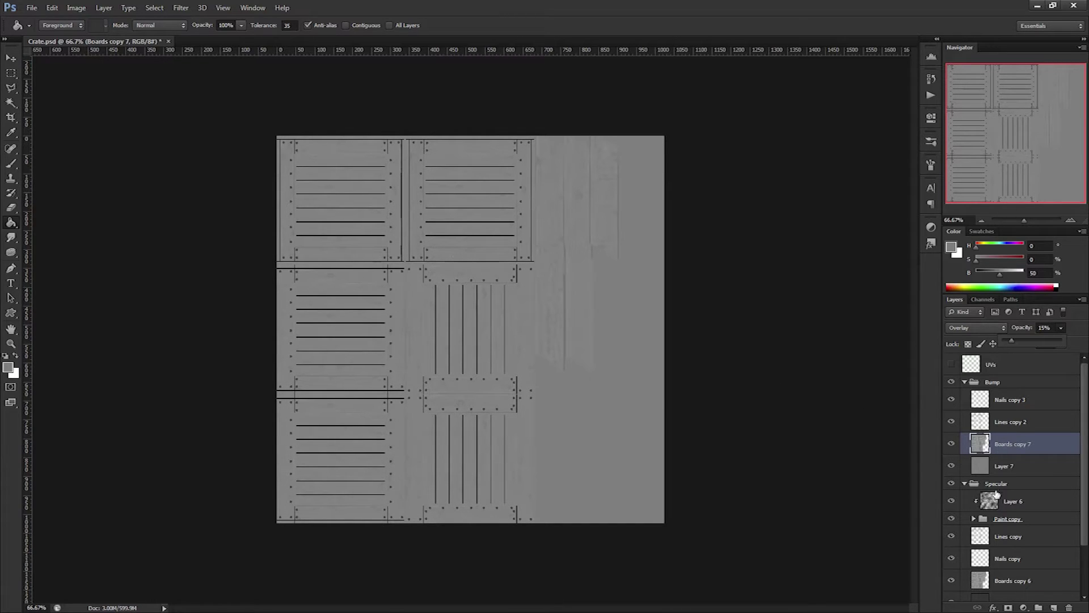
# Select the Paint copy group and open Save As for a flat texture export
pyautogui.click(1043, 520)
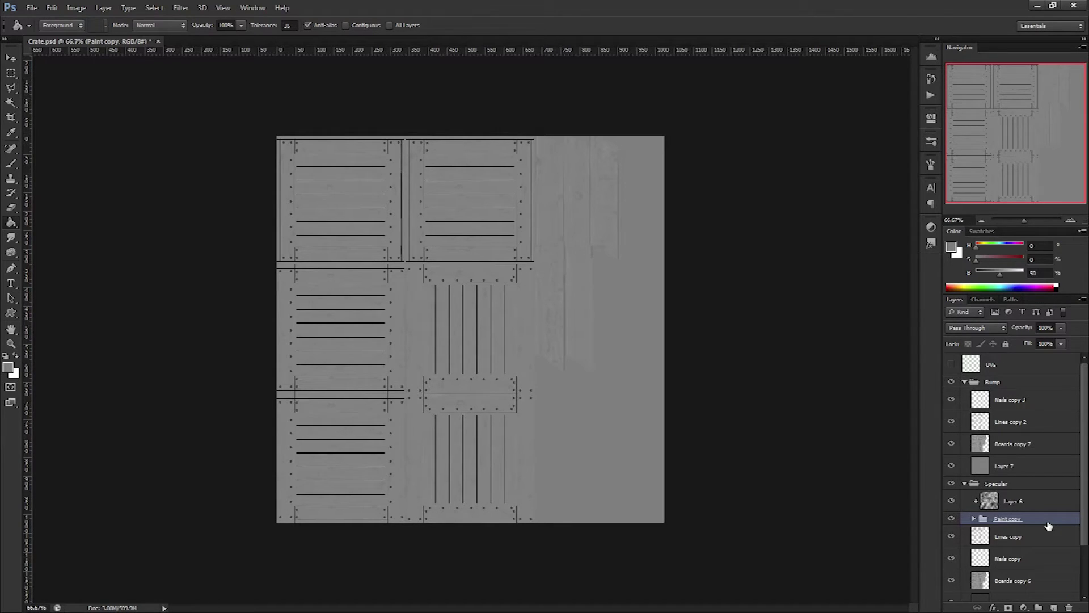
pyautogui.hotkey('ctrl', 'shift', 's')
# Save the flattened texture file, accepting the export options
pyautogui.click(590, 321)
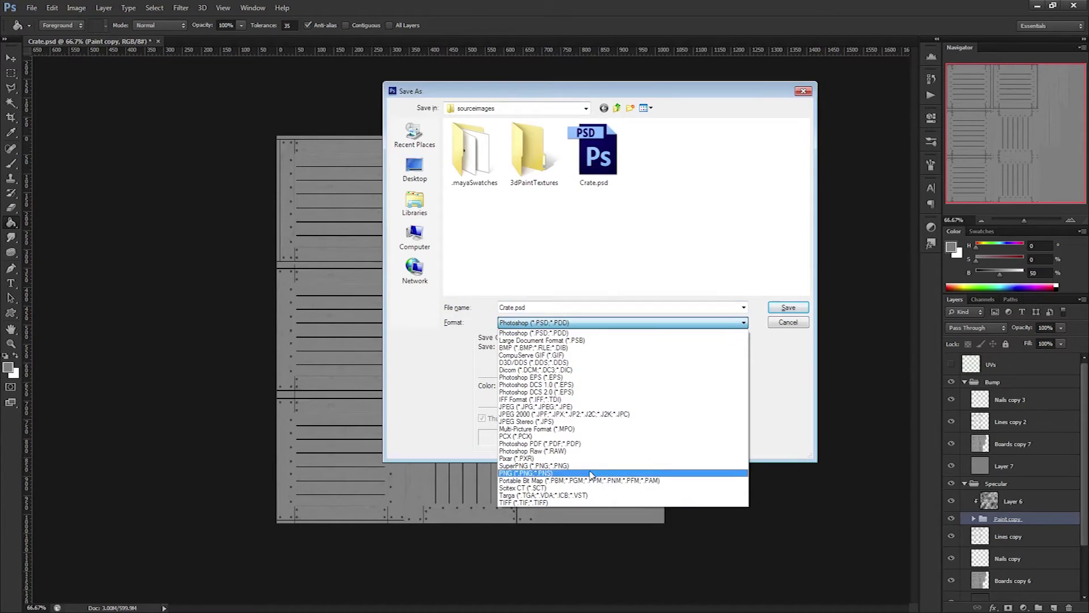
pyautogui.click(591, 479)
pyautogui.press('Return')
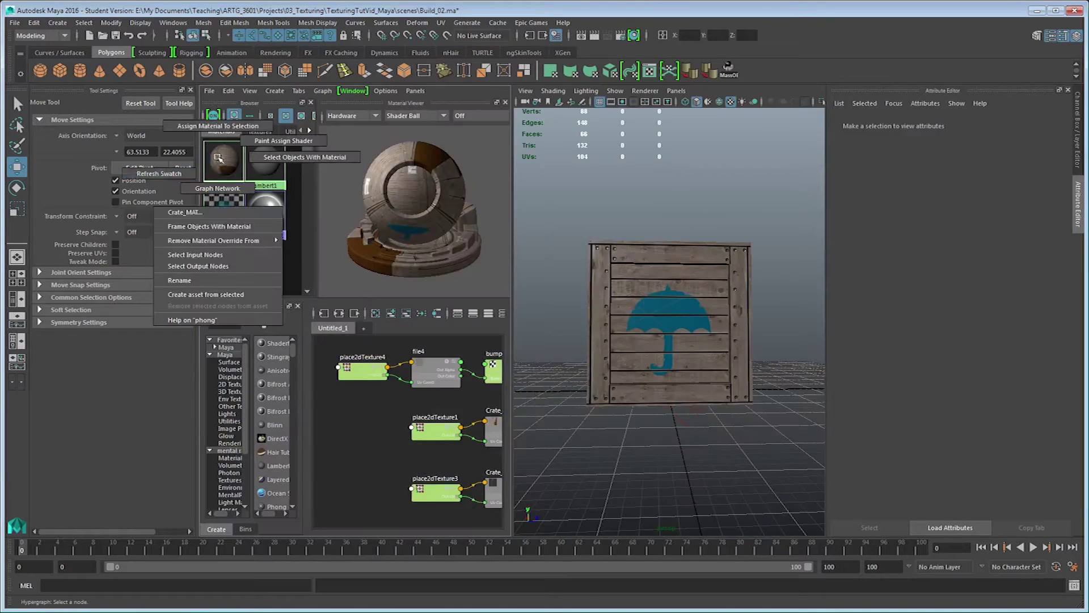
# Refresh the Crate_MAT swatch in Maya and orbit to check the wood-grain bump
pyautogui.keyDown('alt'); pyautogui.moveTo(494, 290); pyautogui.dragTo(547, 291); pyautogui.keyUp('alt')
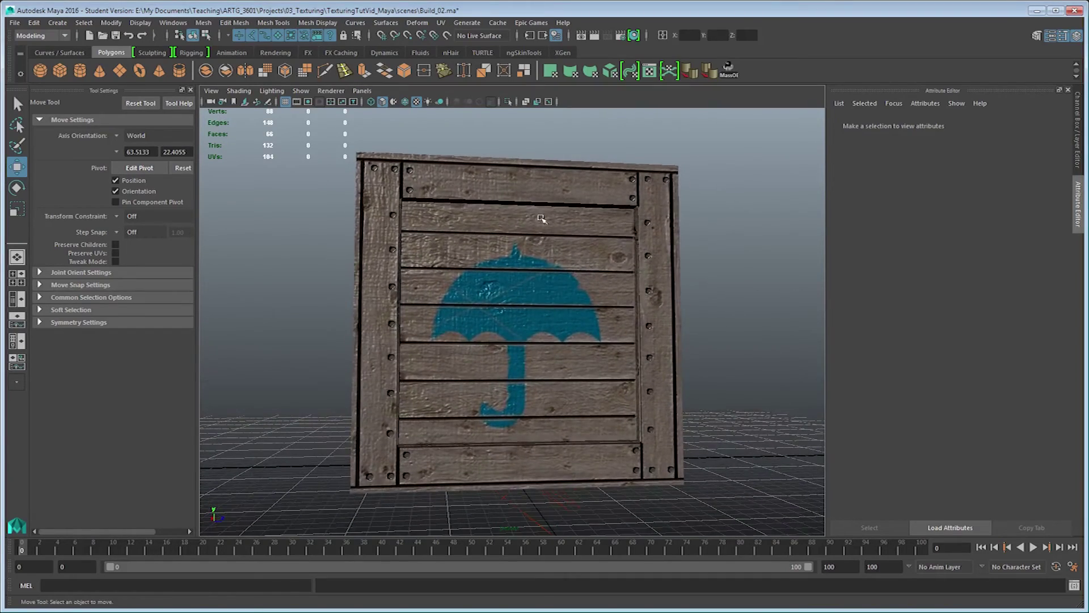
pyautogui.keyDown('alt'); pyautogui.moveTo(451, 258); pyautogui.dragTo(561, 264); pyautogui.keyUp('alt')
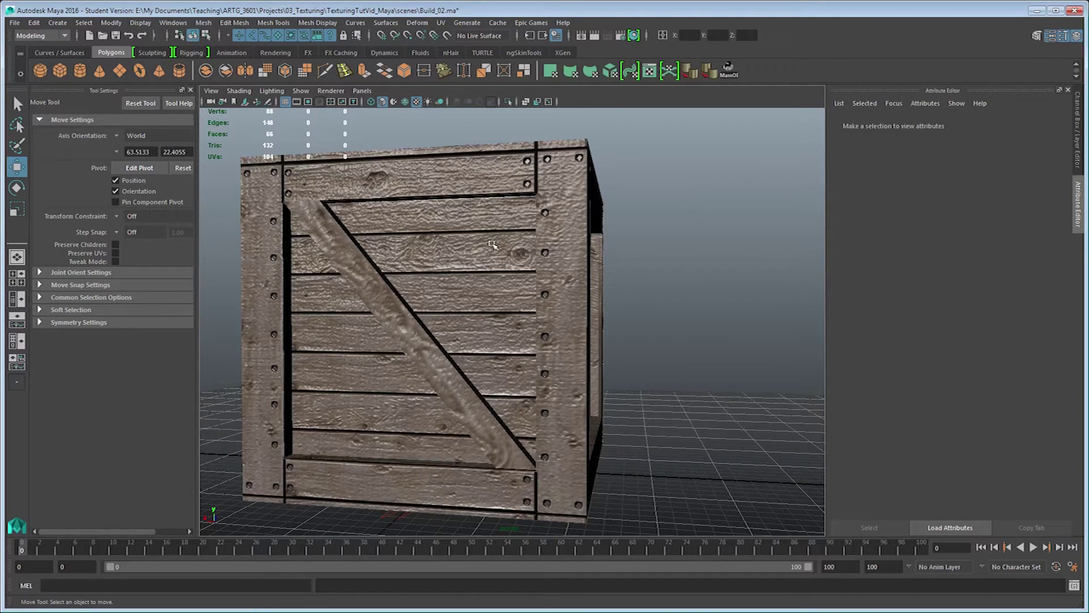
pyautogui.hotkey('alt', 'Tab')
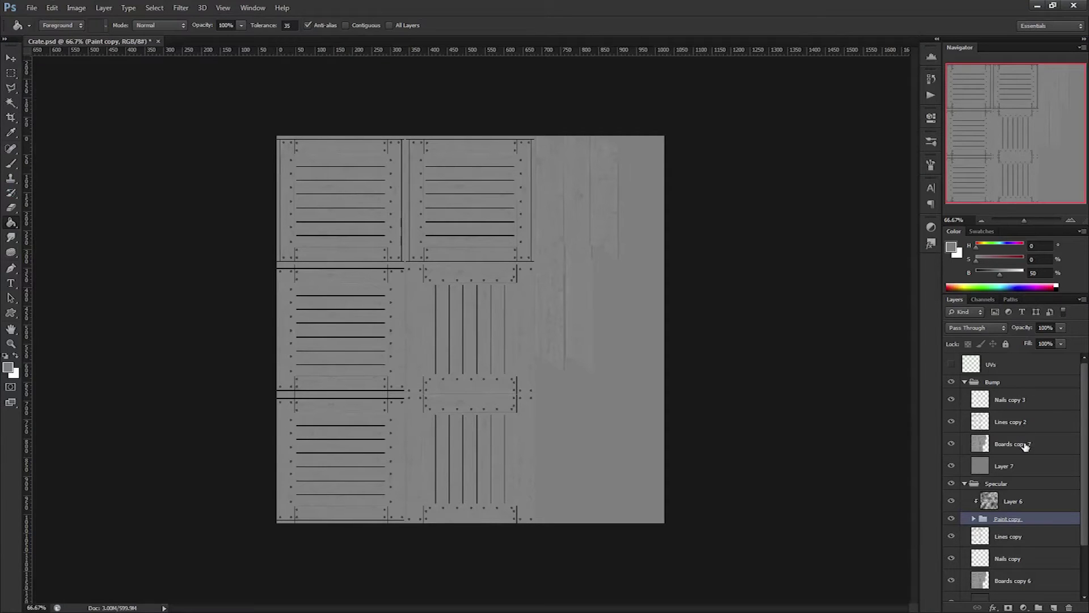
# Lower Boards copy 7's opacity, re-save the bump texture, and refresh the Maya swatch
pyautogui.click(1026, 445)
pyautogui.click(1045, 328)
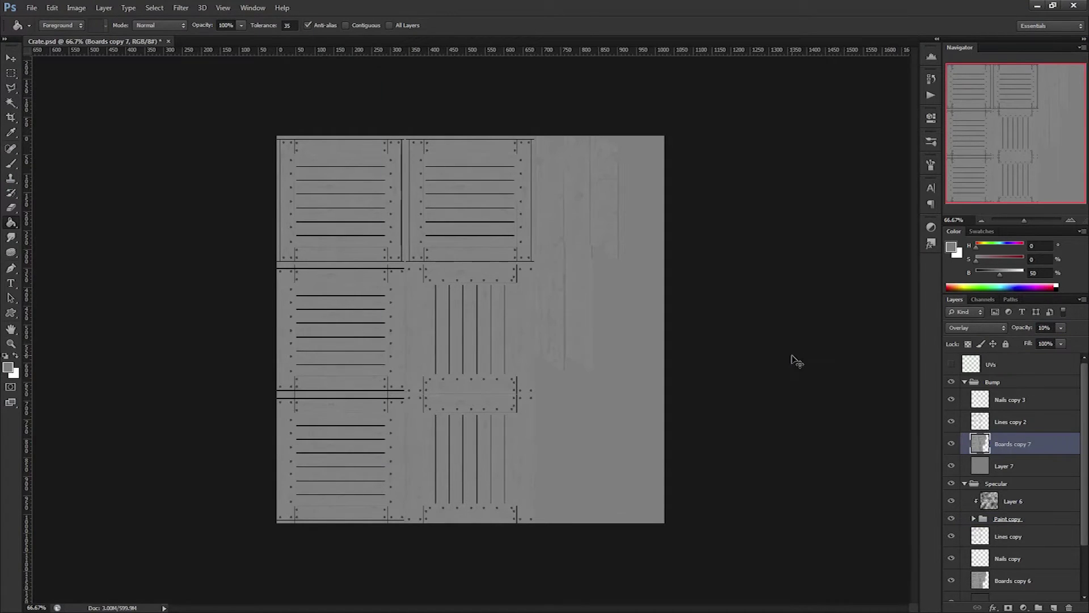
pyautogui.hotkey('ctrl', 'shift', 's')
pyautogui.press('Return')
pyautogui.press('Return')
pyautogui.hotkey('alt', 'Tab')
pyautogui.click(17, 341)
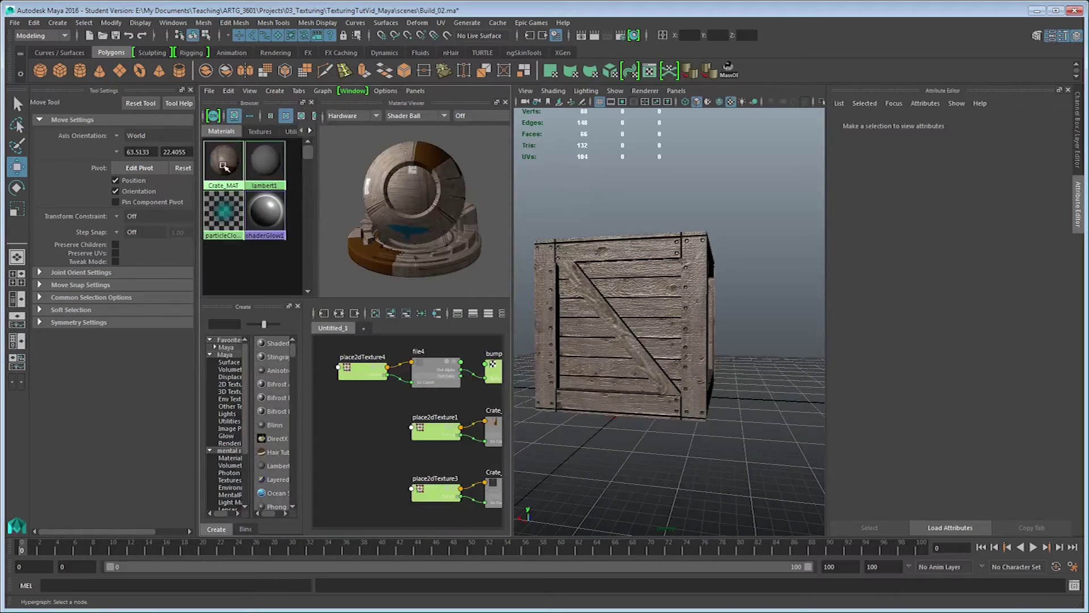
pyautogui.scroll(3, 658, 295)
pyautogui.hotkey('alt', 'Tab')
# Drop Boards copy 7 to 5% opacity and overwrite the exported texture
pyautogui.moveTo(1020, 329); pyautogui.dragTo(1034, 324)
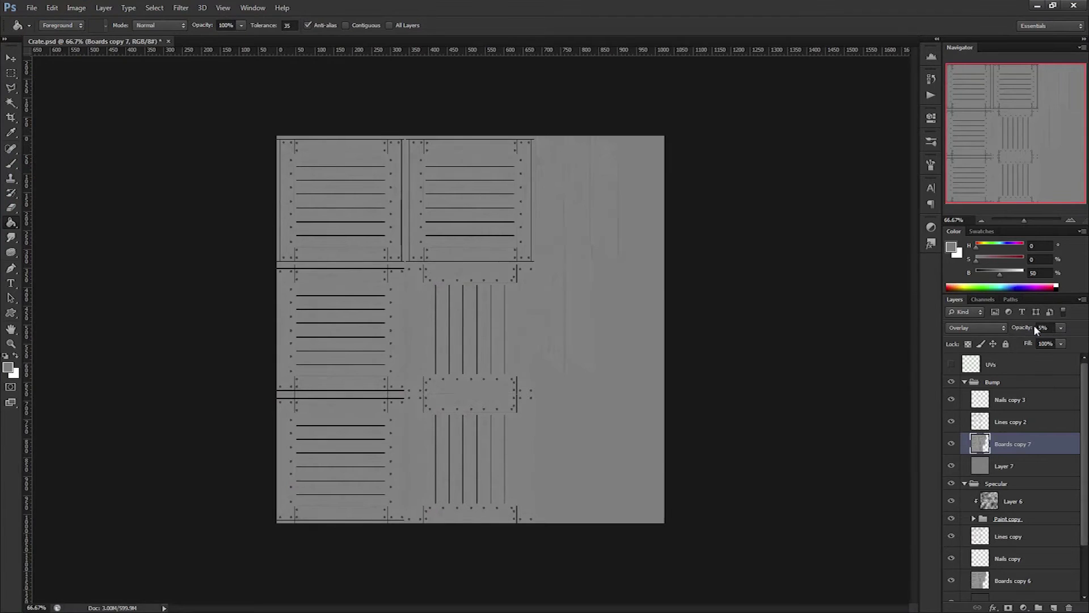
pyautogui.hotkey('ctrl', 'shift', 's')
pyautogui.press('Return')
pyautogui.press('Return')
pyautogui.hotkey('alt', 'Tab')
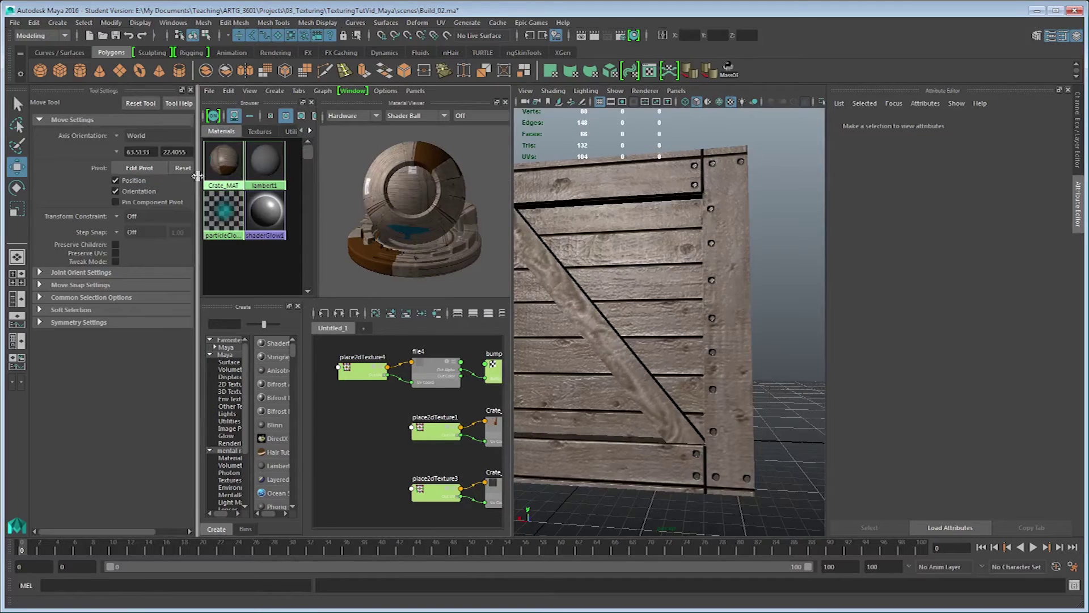
# Orbit the enlarged perspective view to inspect the subtler wood-grain bump
pyautogui.press('space')
pyautogui.scroll(-10, 724, 236)
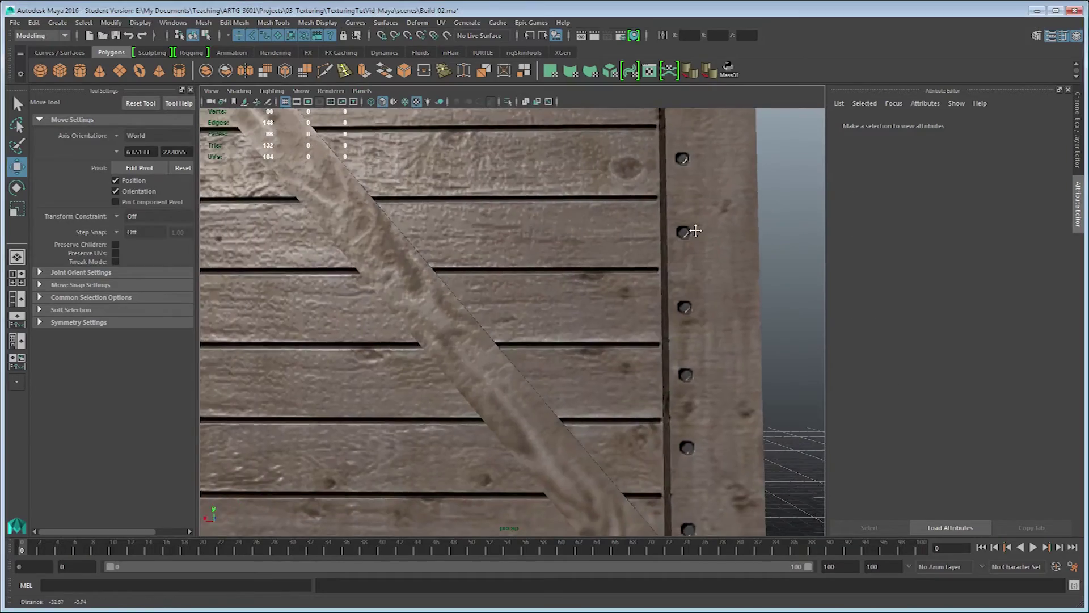
pyautogui.keyDown('alt'); pyautogui.moveTo(591, 195); pyautogui.dragTo(443, 196); pyautogui.keyUp('alt')
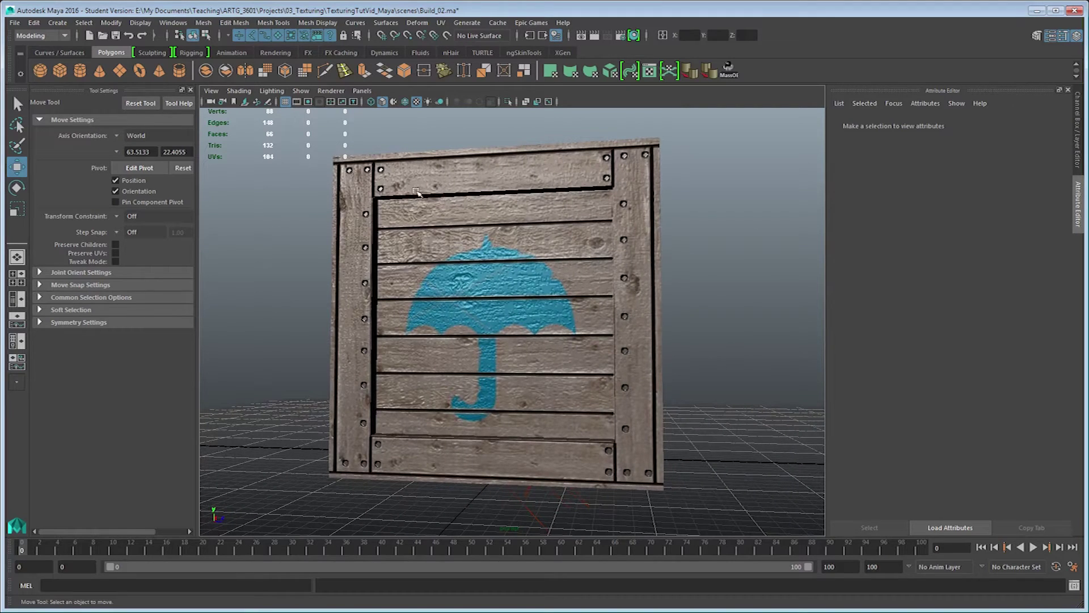
pyautogui.keyDown('alt'); pyautogui.moveTo(423, 214); pyautogui.dragTo(658, 240); pyautogui.keyUp('alt')
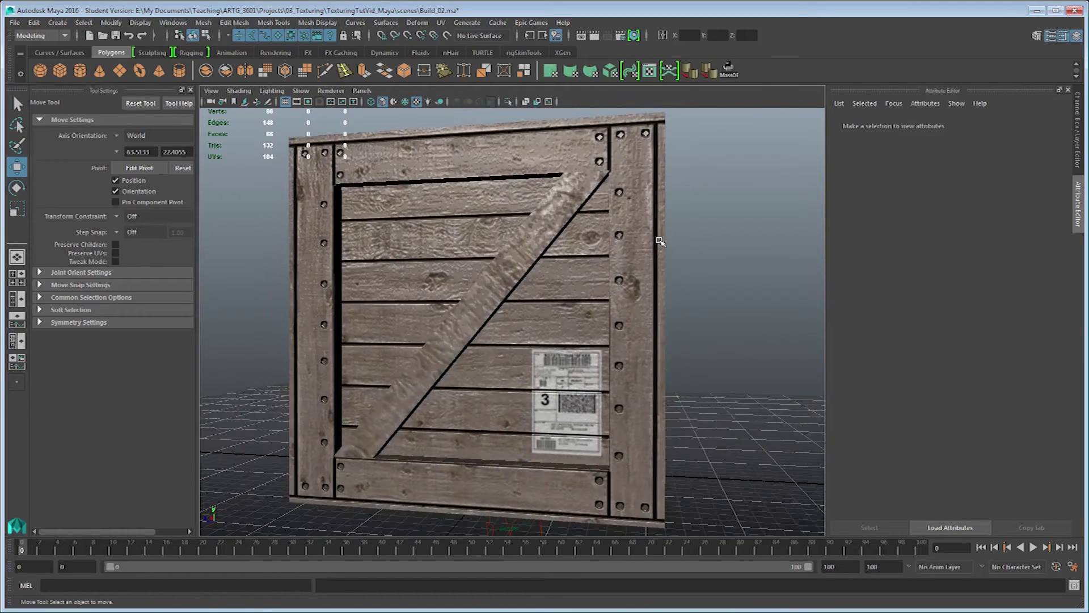
pyautogui.keyDown('alt'); pyautogui.moveTo(520, 390); pyautogui.dragTo(548, 387); pyautogui.keyUp('alt')
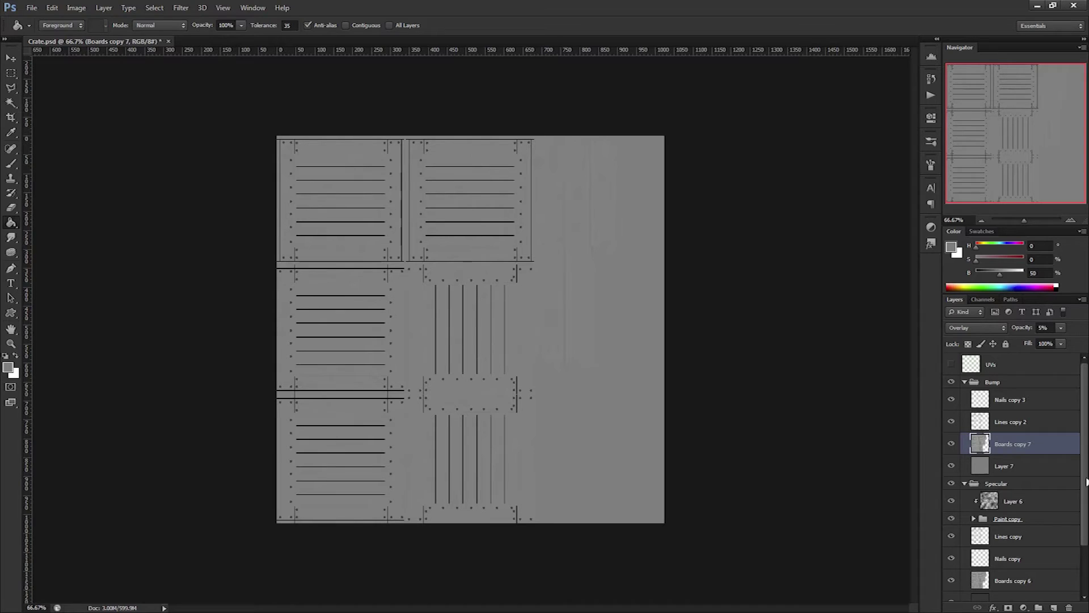
# Copy the Paper label group into Bump, merge it, and clip a flat gray layer to it
pyautogui.scroll(-3, 1086, 482)
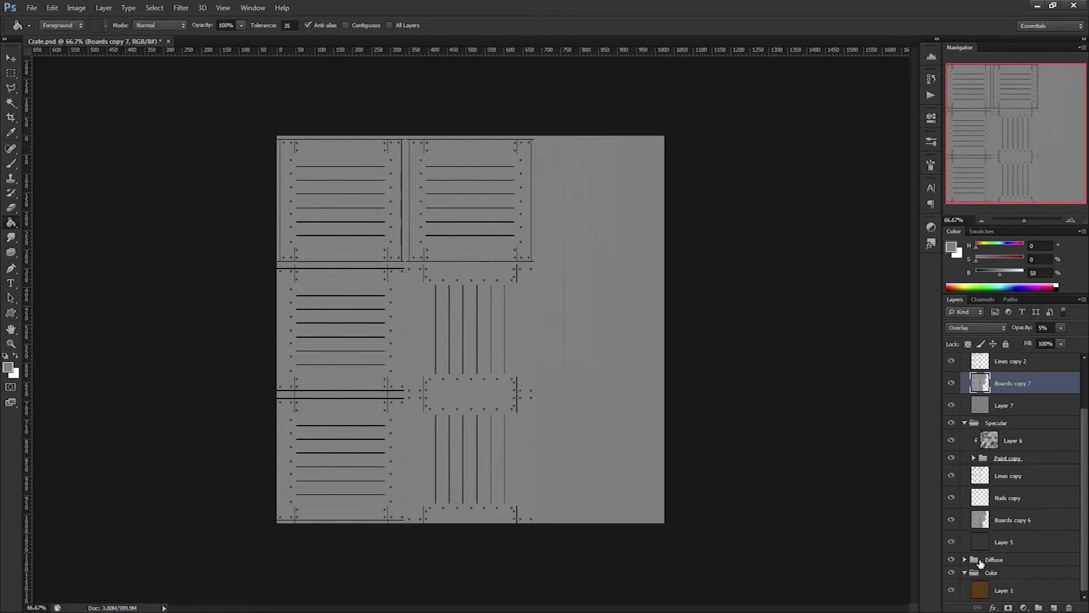
pyautogui.keyDown('alt'); pyautogui.moveTo(1002, 572); pyautogui.dragTo(1007, 397); pyautogui.keyUp('alt')
pyautogui.hotkey('ctrl', 'e')
pyautogui.hotkey('ctrl', 'shift', 'alt', 'n')
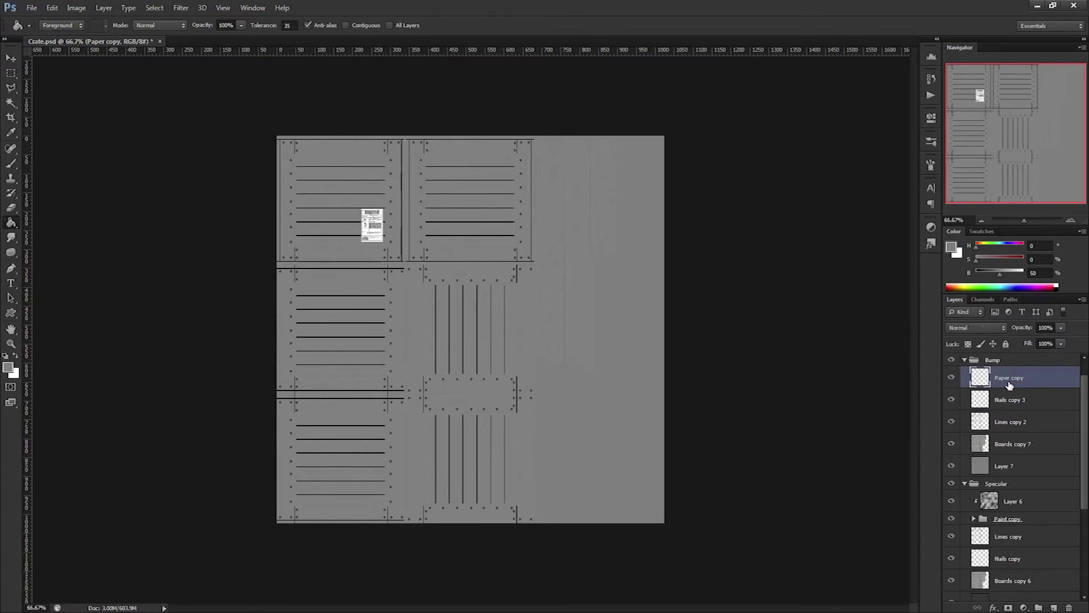
pyautogui.click(530, 304)
pyautogui.hotkey('ctrl', 'alt', 'g')
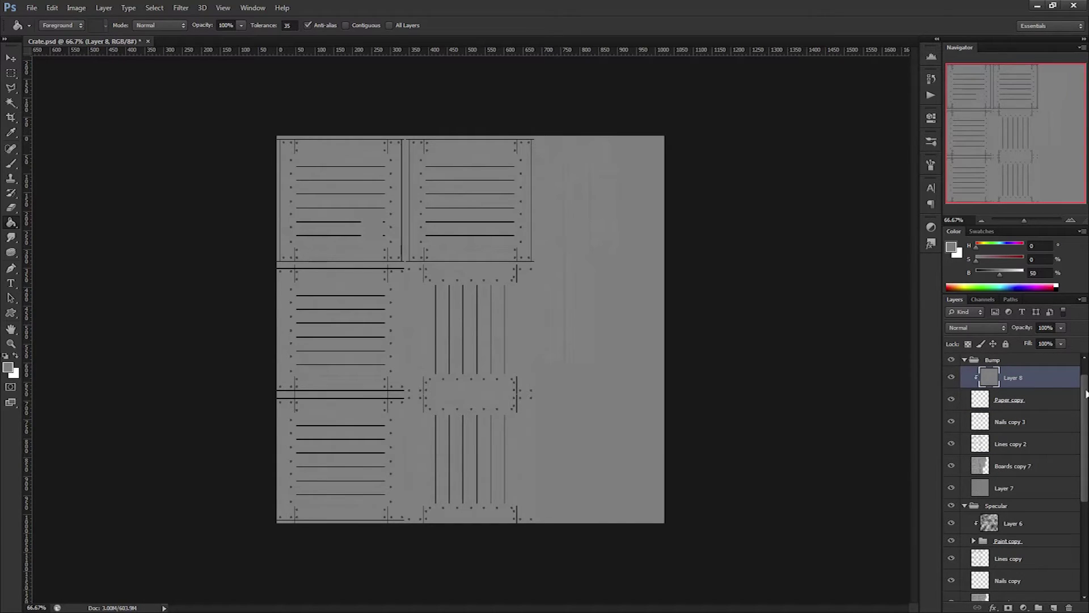
# Copy and merge the Paint group into Bump with a clipped gray fill, then save as Crate.png
pyautogui.scroll(-3, 1086, 426)
pyautogui.moveTo(1039, 481)
pyautogui.keyDown('alt'); pyautogui.mouseDown()
pyautogui.moveTo(1024, 420)
pyautogui.moveTo(1021, 432)
pyautogui.mouseUp(); pyautogui.keyUp('alt')
pyautogui.hotkey('ctrl', 'e')
pyautogui.hotkey('ctrl', 'alt', 'g')
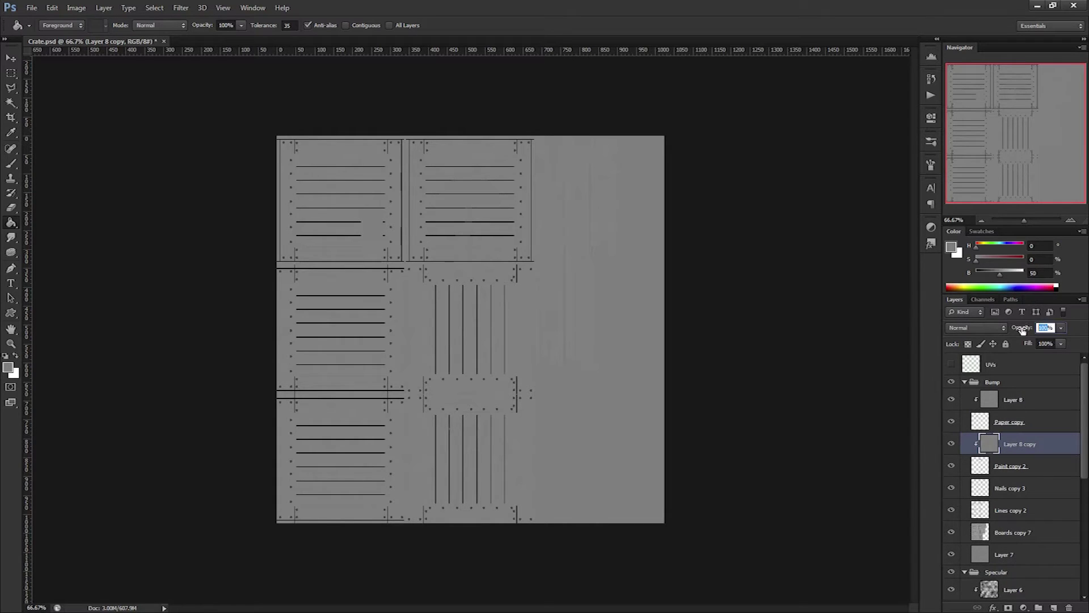
pyautogui.moveTo(1044, 329)
pyautogui.mouseDown()
pyautogui.moveTo(1029, 334)
pyautogui.moveTo(1044, 331)
pyautogui.mouseUp()
pyautogui.hotkey('alt', '[')
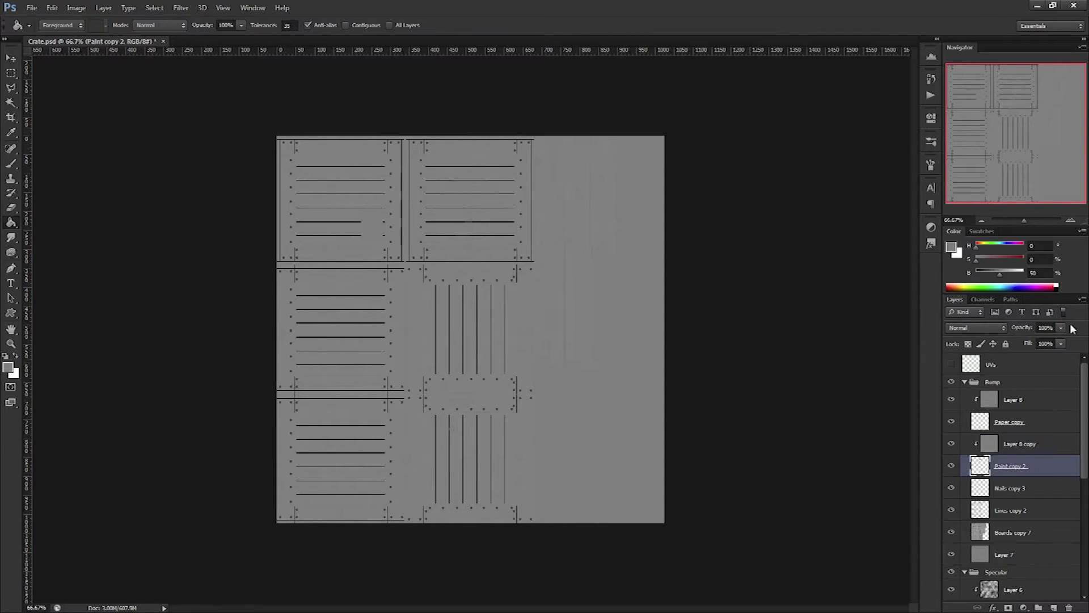
pyautogui.hotkey('ctrl', 'shift', 's')
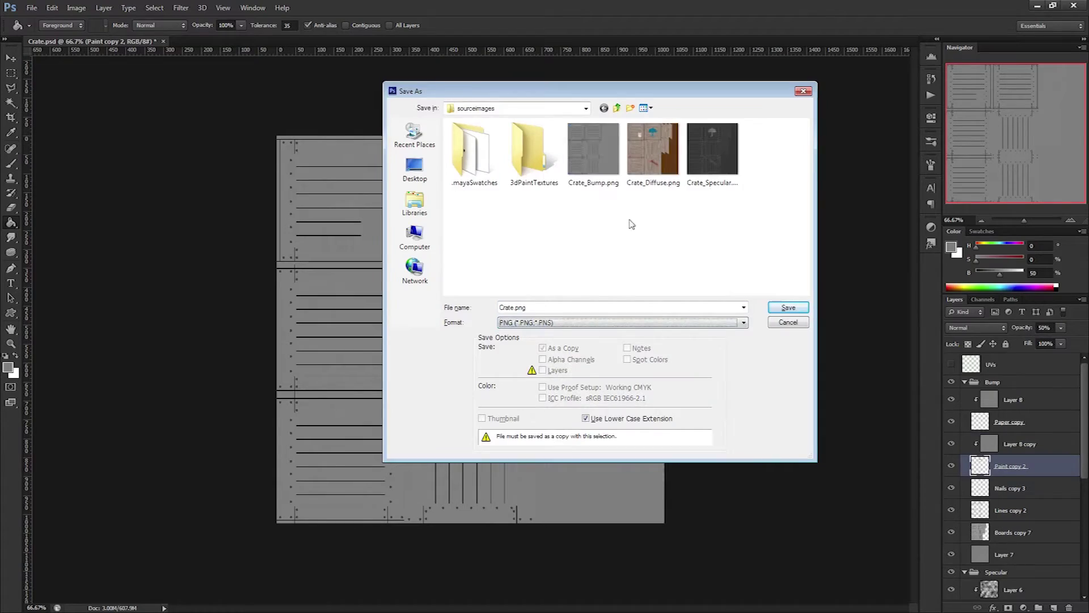
pyautogui.press('Return')
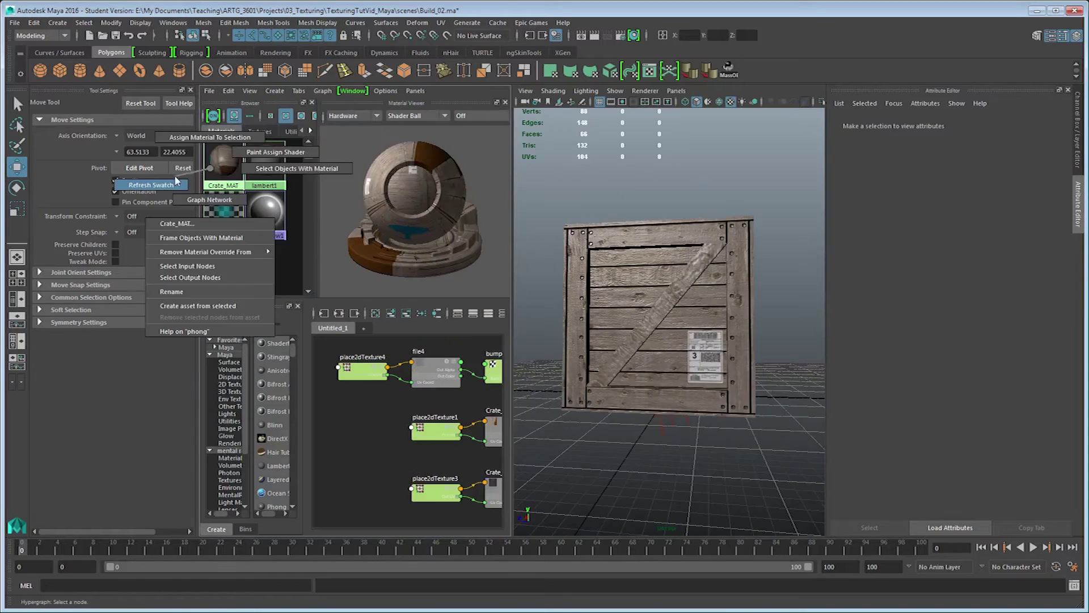
# Orbit the crate to check the flattened label and umbrella bump, then select the umbrella's gray fill
pyautogui.keyDown('alt'); pyautogui.moveTo(584, 358); pyautogui.dragTo(517, 370); pyautogui.keyUp('alt')
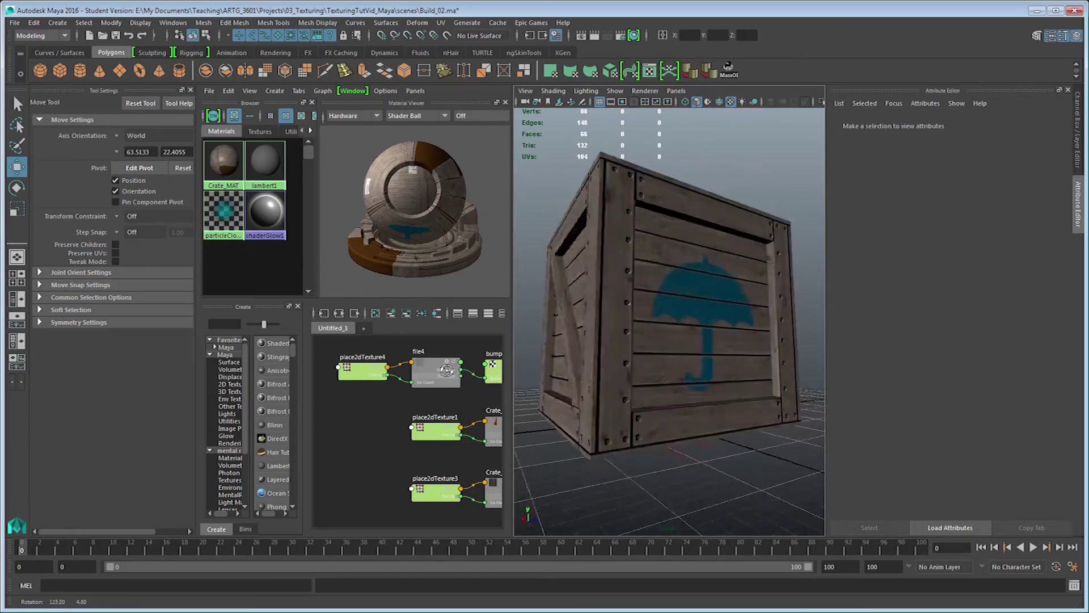
pyautogui.keyDown('alt'); pyautogui.moveTo(446, 370); pyautogui.dragTo(392, 336); pyautogui.keyUp('alt')
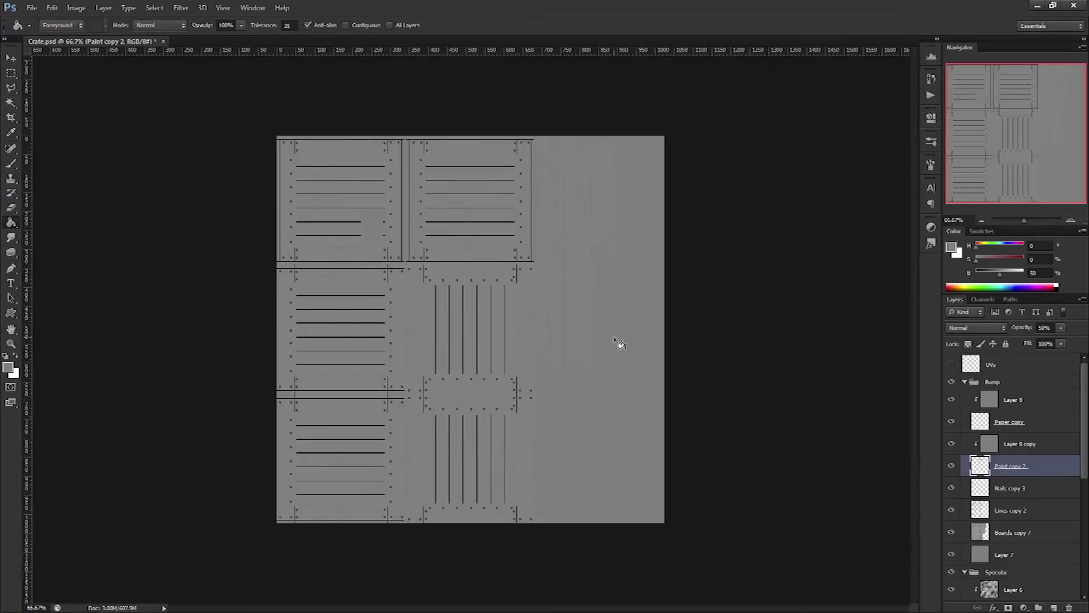
pyautogui.click(990, 443)
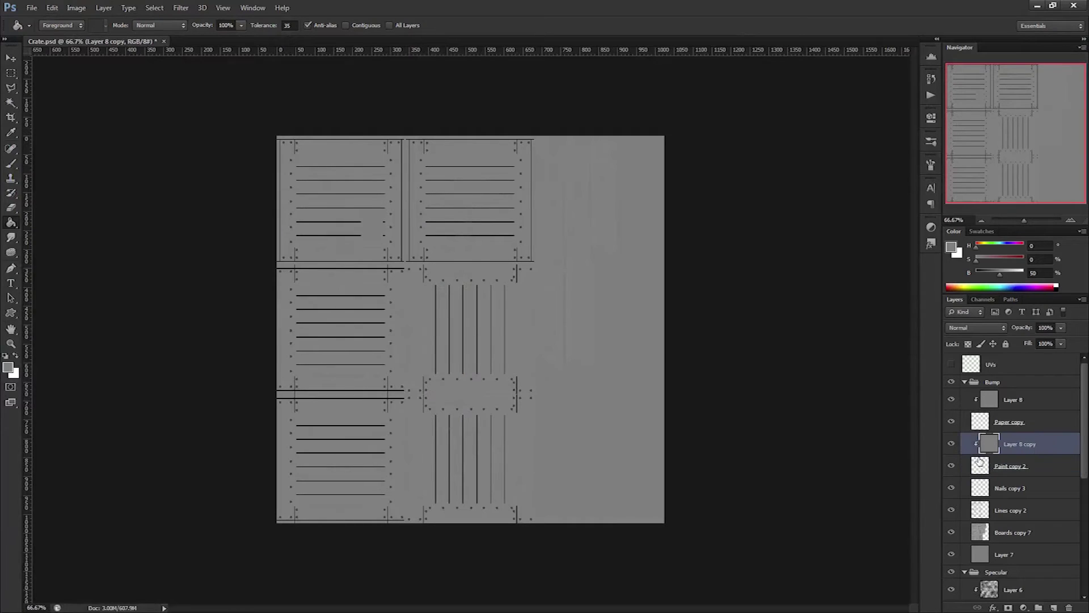
pyautogui.hotkey('ctrl', 'u')
pyautogui.click(863, 183)
pyautogui.hotkey('ctrl', 'shift', 's')
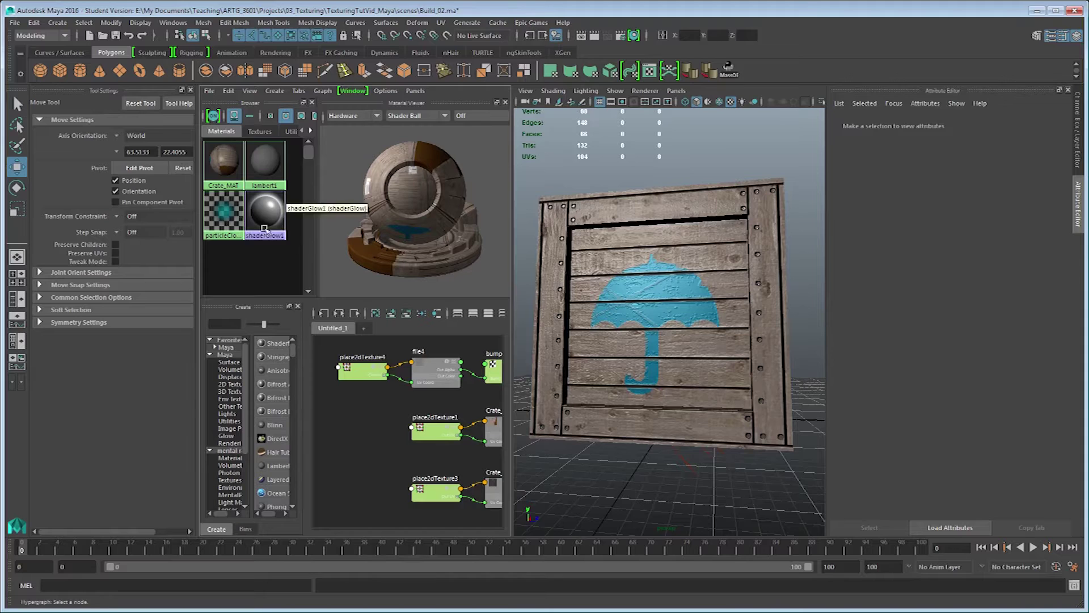
pyautogui.keyDown('alt'); pyautogui.moveTo(632, 320); pyautogui.dragTo(656, 298); pyautogui.keyUp('alt')
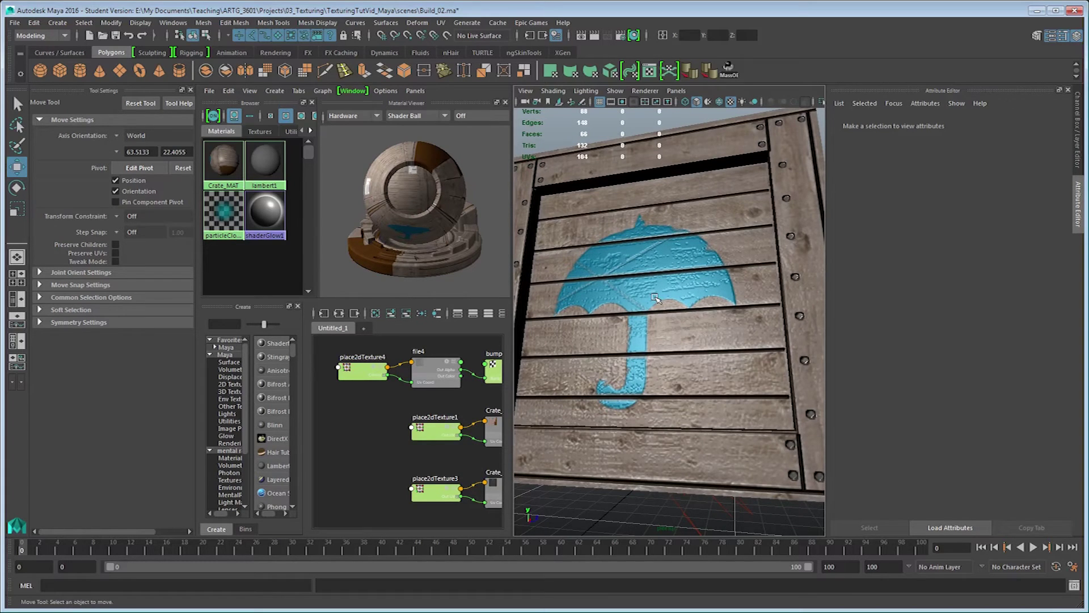
pyautogui.moveTo(631, 302)
pyautogui.keyDown('alt'); pyautogui.mouseDown()
pyautogui.moveTo(687, 322)
pyautogui.moveTo(651, 294)
pyautogui.mouseUp(); pyautogui.keyUp('alt')
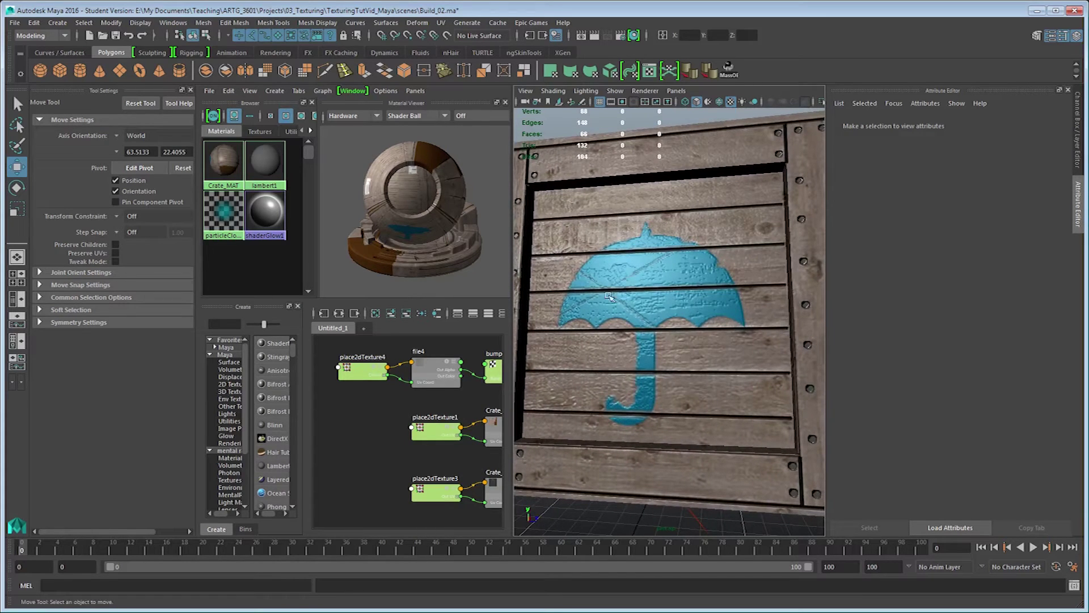
pyautogui.keyDown('alt'); pyautogui.moveTo(689, 271); pyautogui.dragTo(650, 243); pyautogui.keyUp('alt')
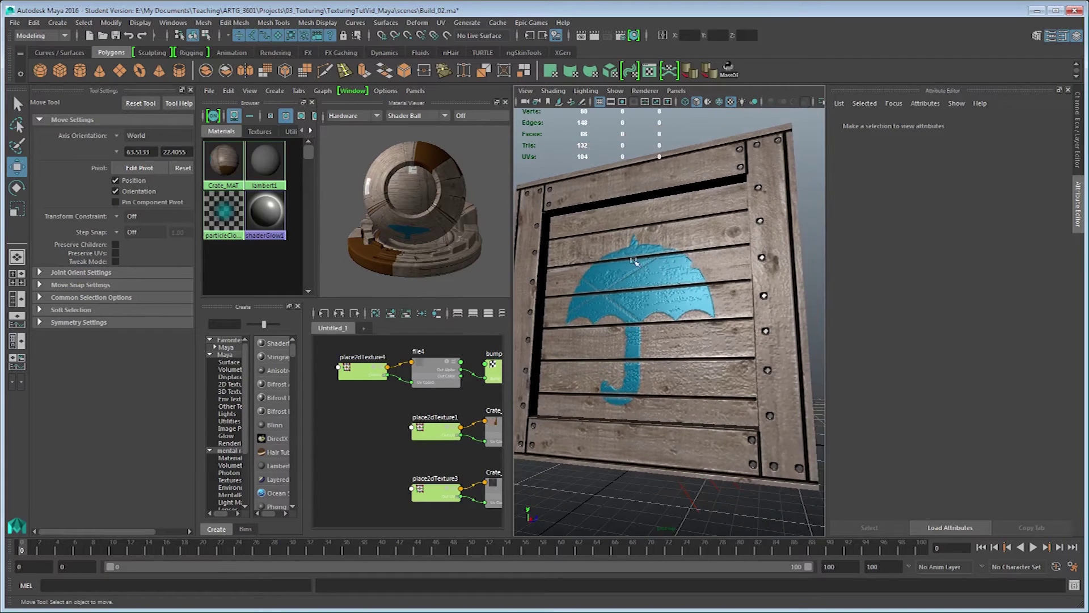
pyautogui.keyDown('alt'); pyautogui.moveTo(634, 261); pyautogui.dragTo(564, 260); pyautogui.keyUp('alt')
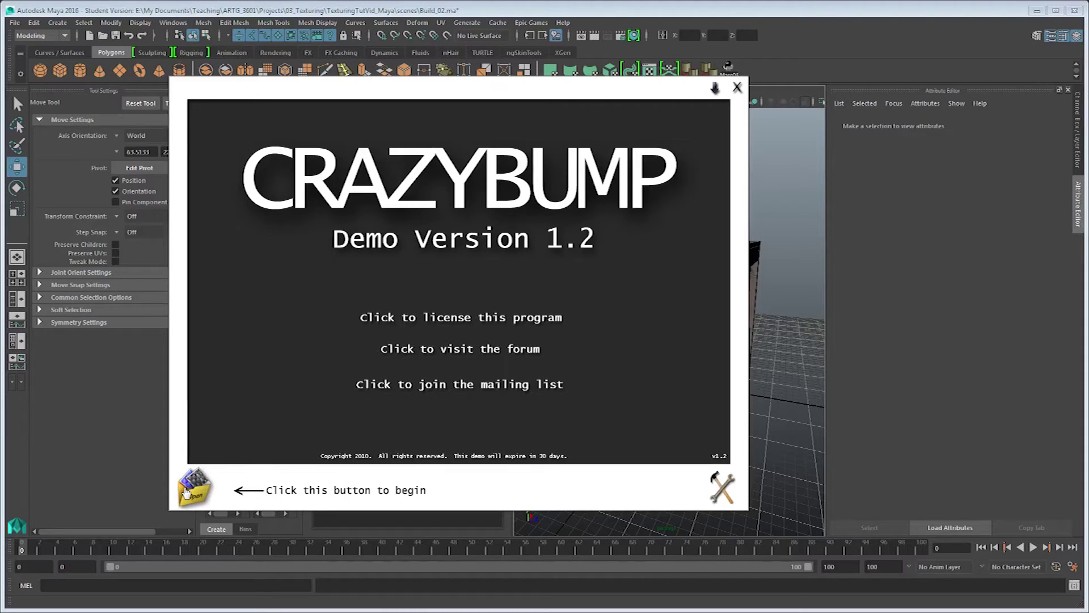
# Open sourceimages/Crate_Bump.png in CrazyBump as a heightmap
pyautogui.click(186, 490)
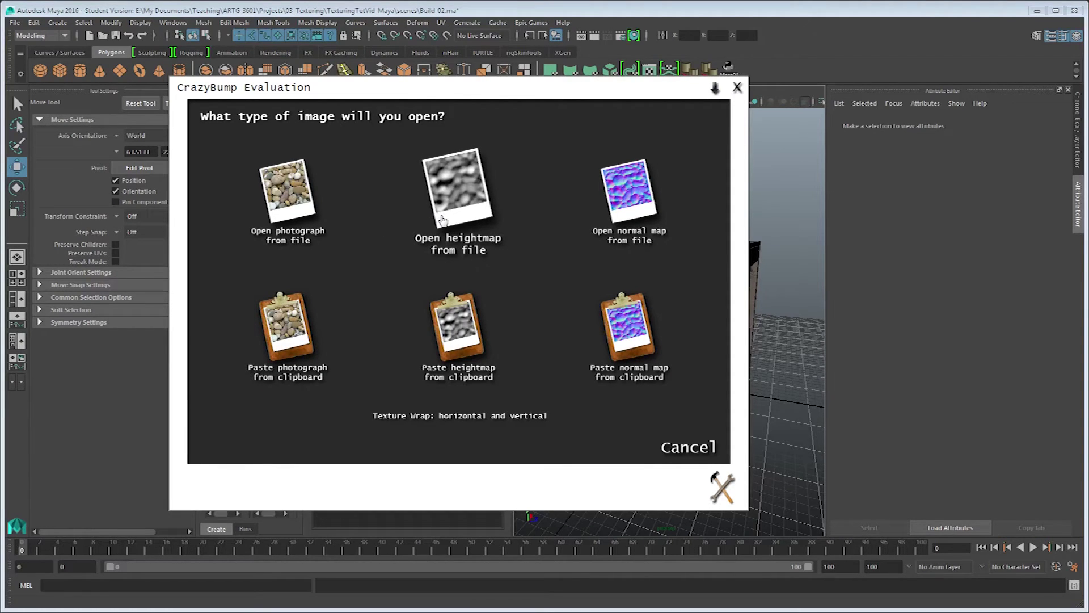
pyautogui.click(443, 220)
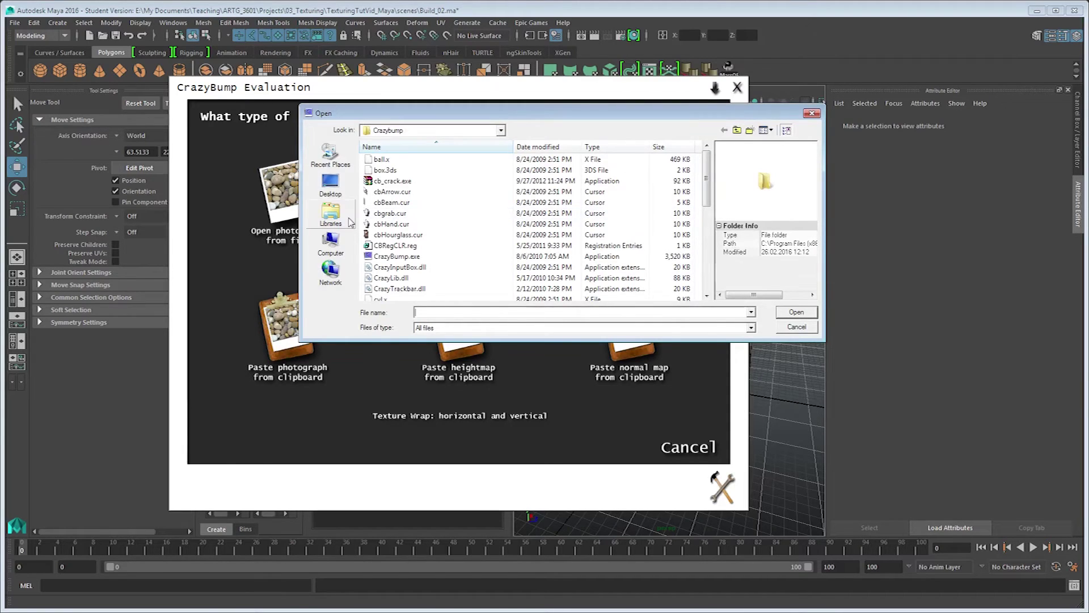
pyautogui.click(330, 180)
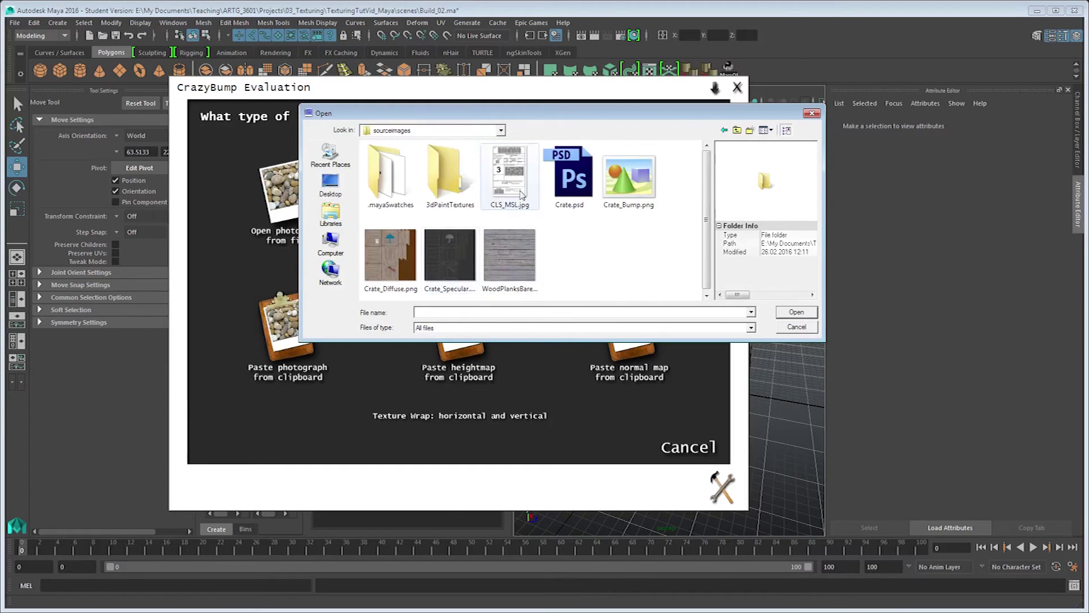
pyautogui.doubleClick(612, 186)
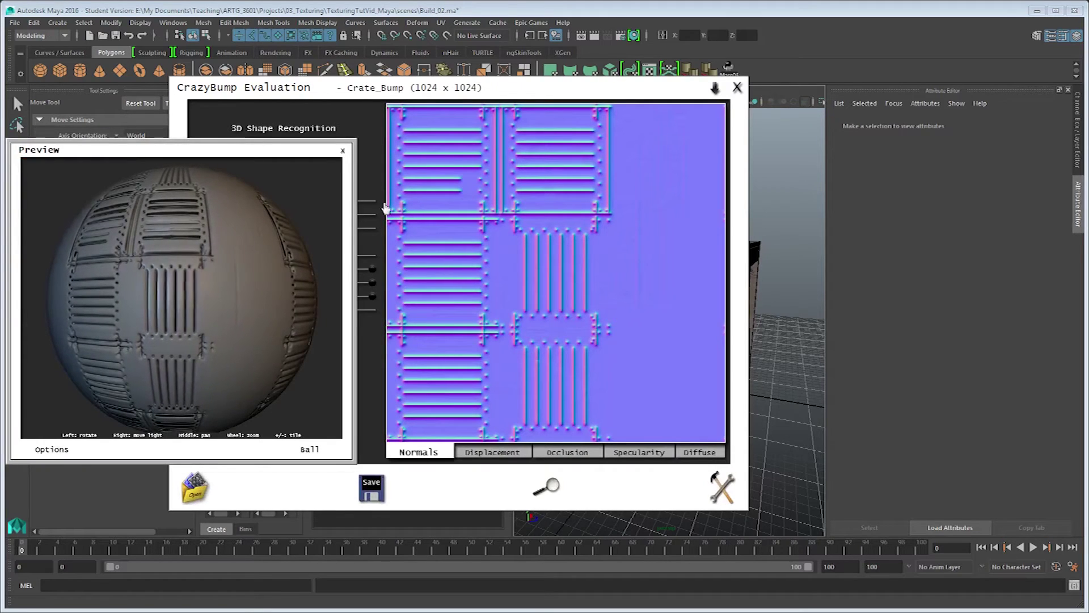
# Adjust Intensity, Sharpen and the detail sliders, previewing the normal map on a box
pyautogui.moveTo(427, 84); pyautogui.dragTo(620, 75)
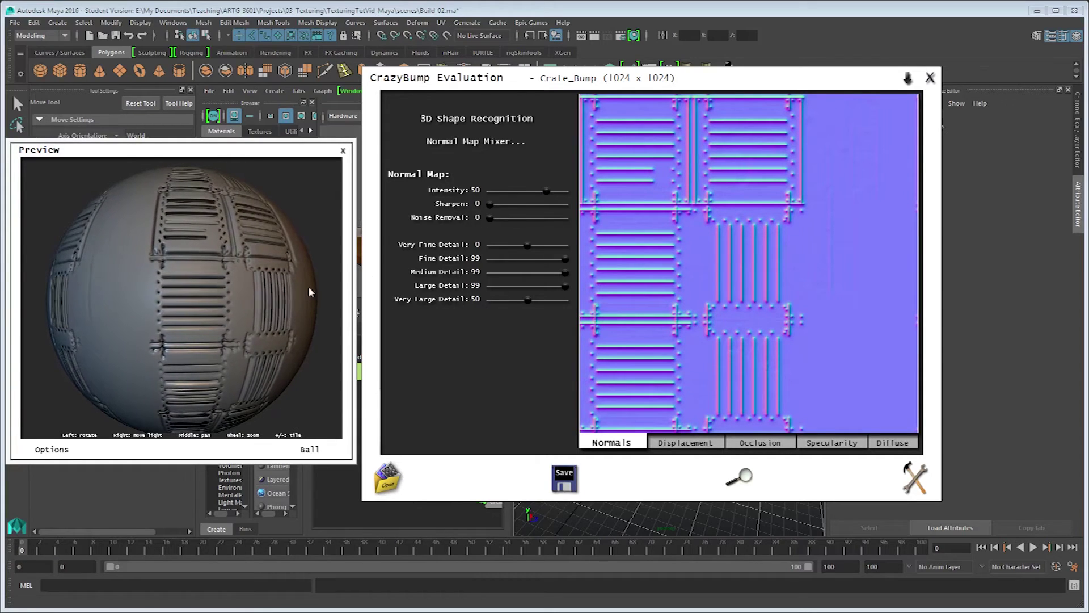
pyautogui.scroll(4, 239, 266)
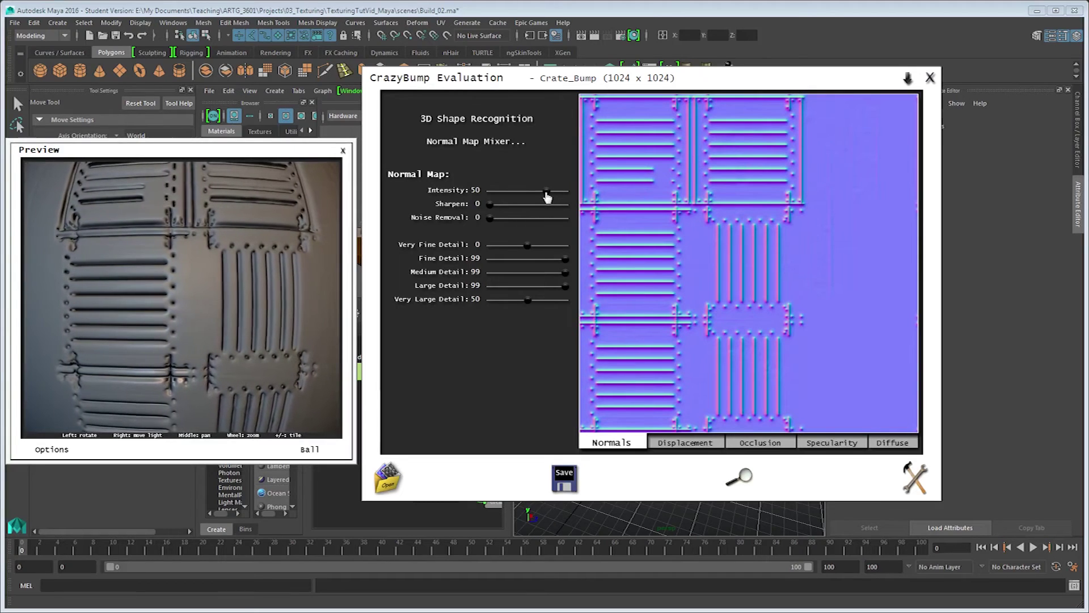
pyautogui.moveTo(547, 197); pyautogui.dragTo(505, 208)
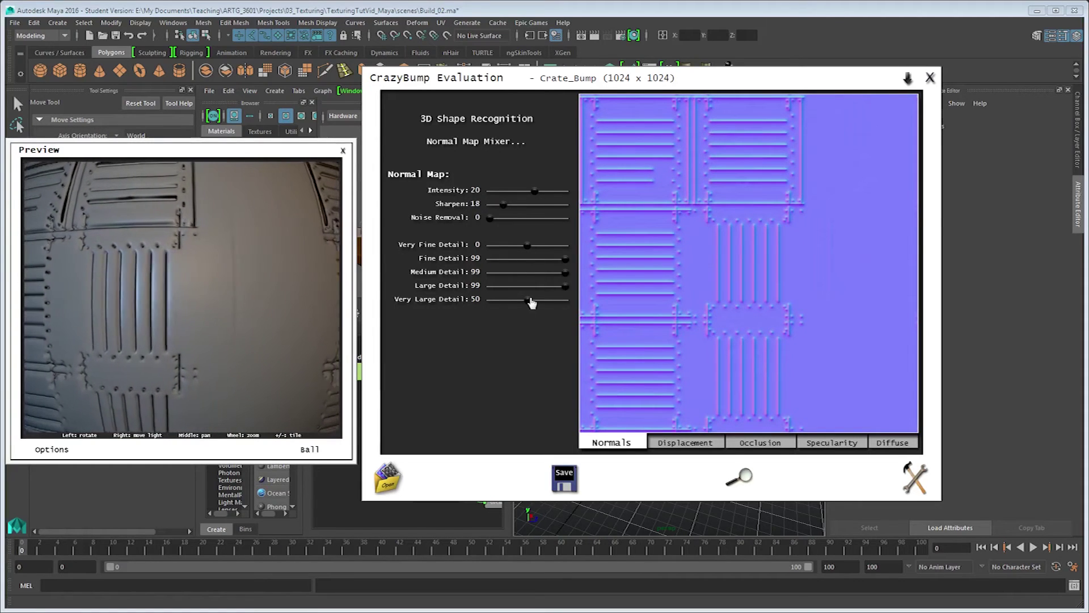
pyautogui.moveTo(528, 299)
pyautogui.mouseDown()
pyautogui.moveTo(517, 298)
pyautogui.moveTo(535, 285)
pyautogui.mouseUp()
pyautogui.moveTo(516, 299); pyautogui.dragTo(540, 299)
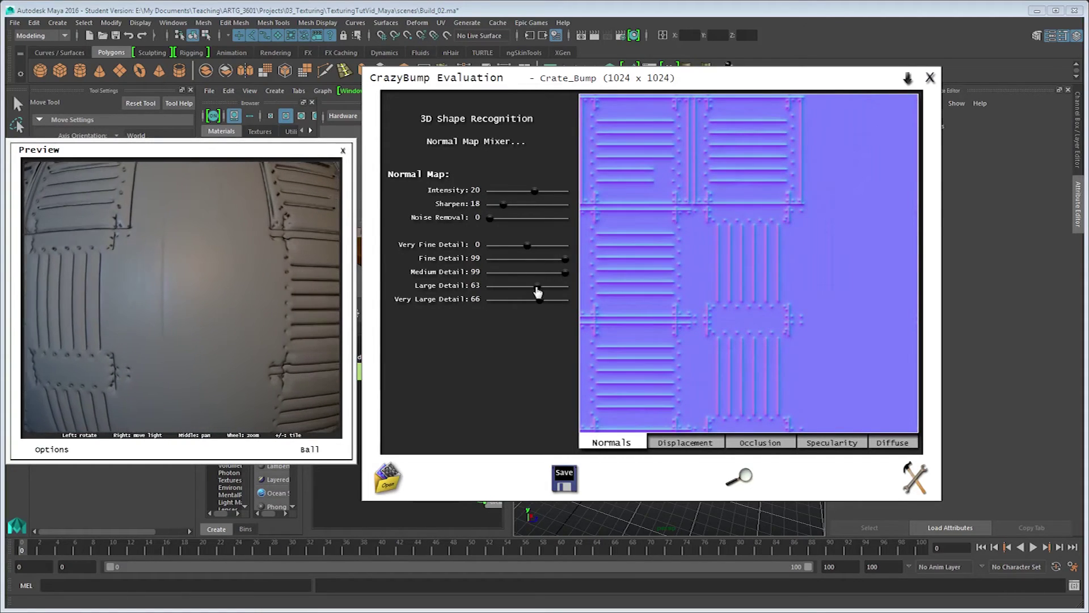
pyautogui.click(310, 449)
pyautogui.click(300, 485)
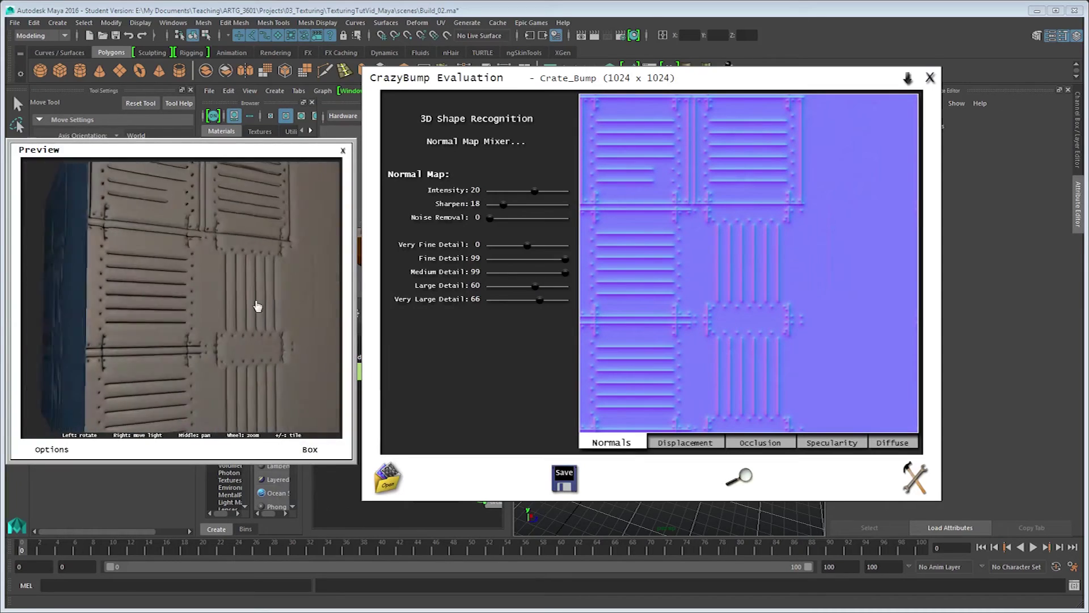
pyautogui.moveTo(565, 271); pyautogui.dragTo(521, 300)
pyautogui.moveTo(503, 204); pyautogui.dragTo(543, 190)
# Cut Large and Very Large Detail down to 0 and Medium Detail to 11
pyautogui.moveTo(199, 227); pyautogui.dragTo(153, 295)
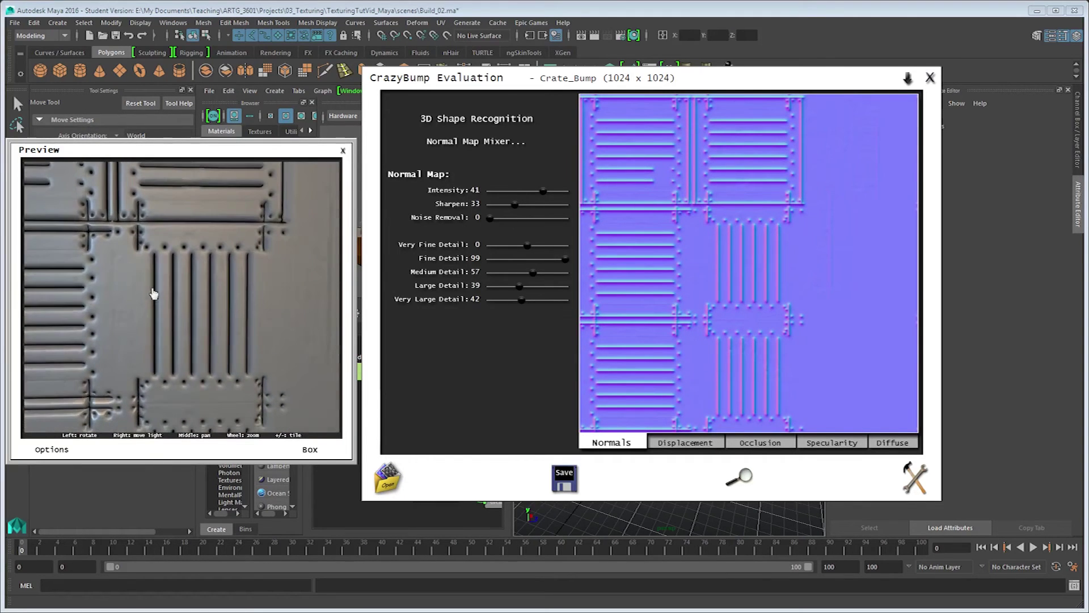
pyautogui.moveTo(519, 285); pyautogui.dragTo(499, 299)
pyautogui.moveTo(332, 292); pyautogui.dragTo(303, 301)
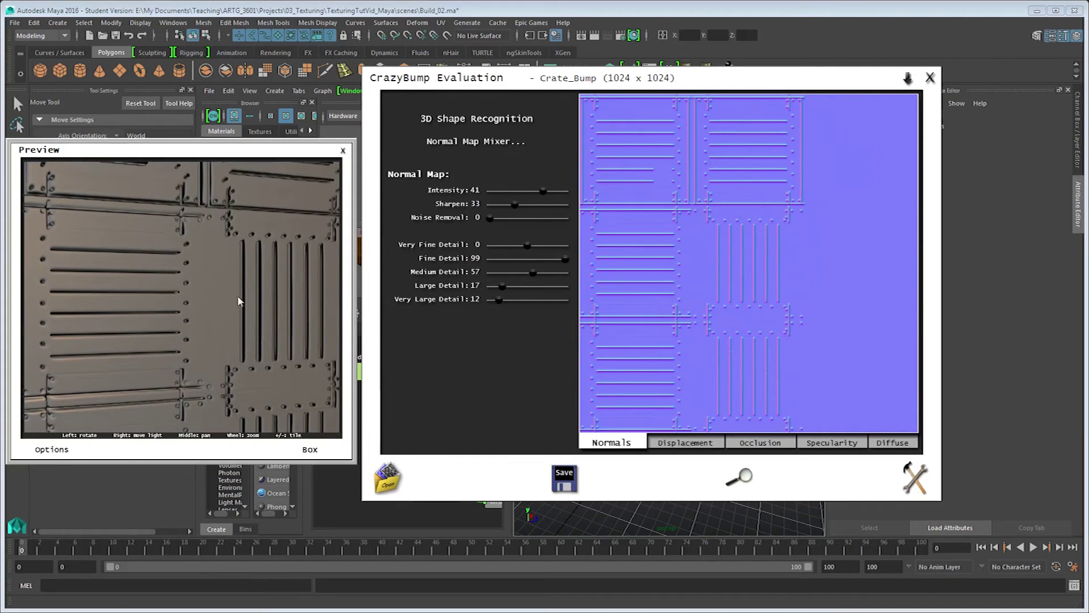
pyautogui.moveTo(190, 266); pyautogui.dragTo(151, 284)
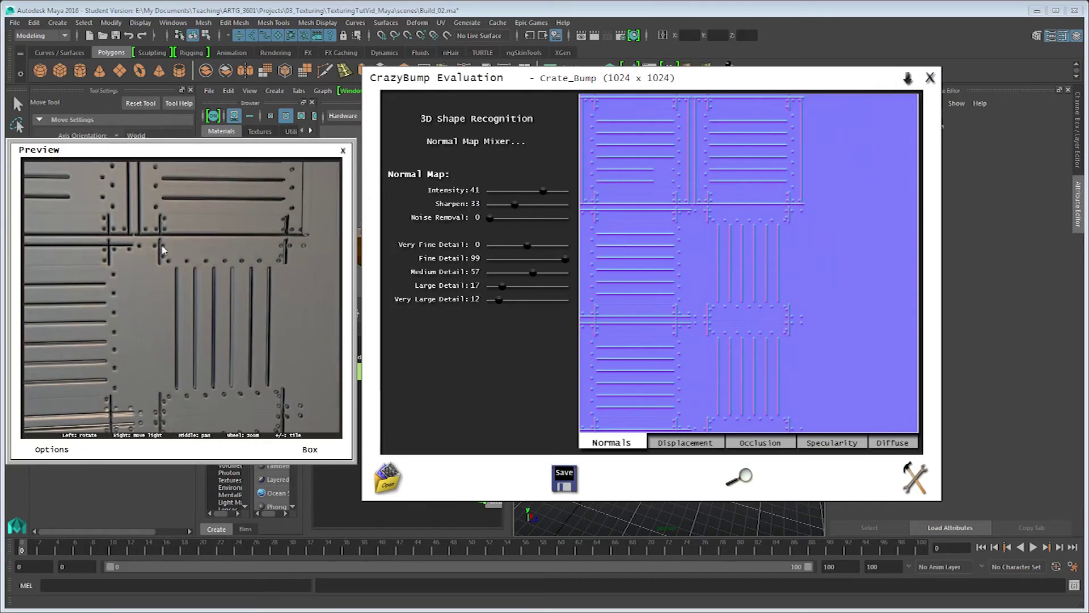
pyautogui.scroll(5, 175, 246)
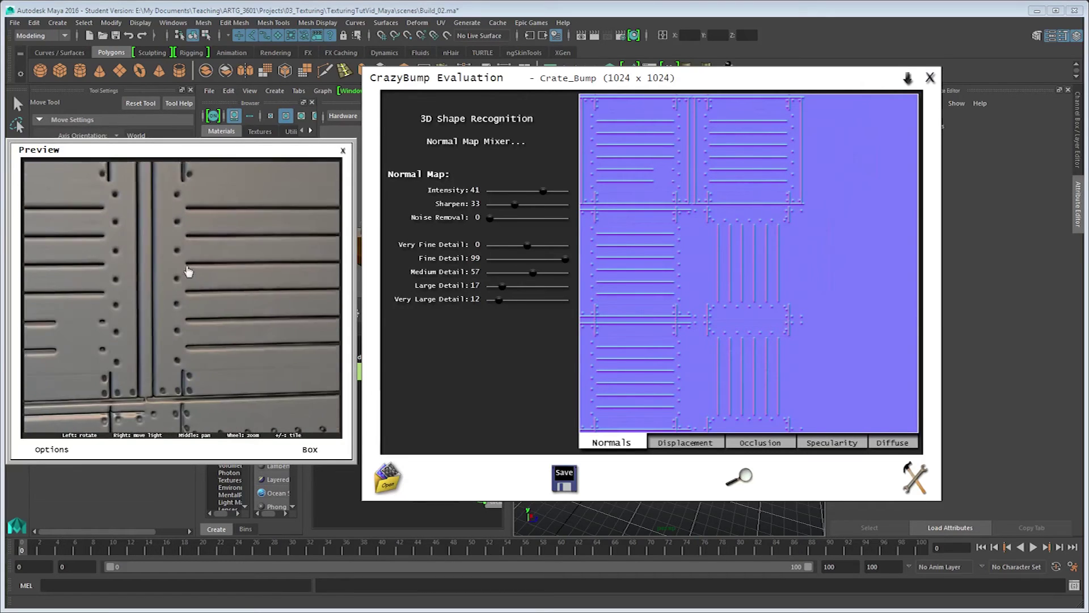
pyautogui.moveTo(188, 272); pyautogui.dragTo(169, 319)
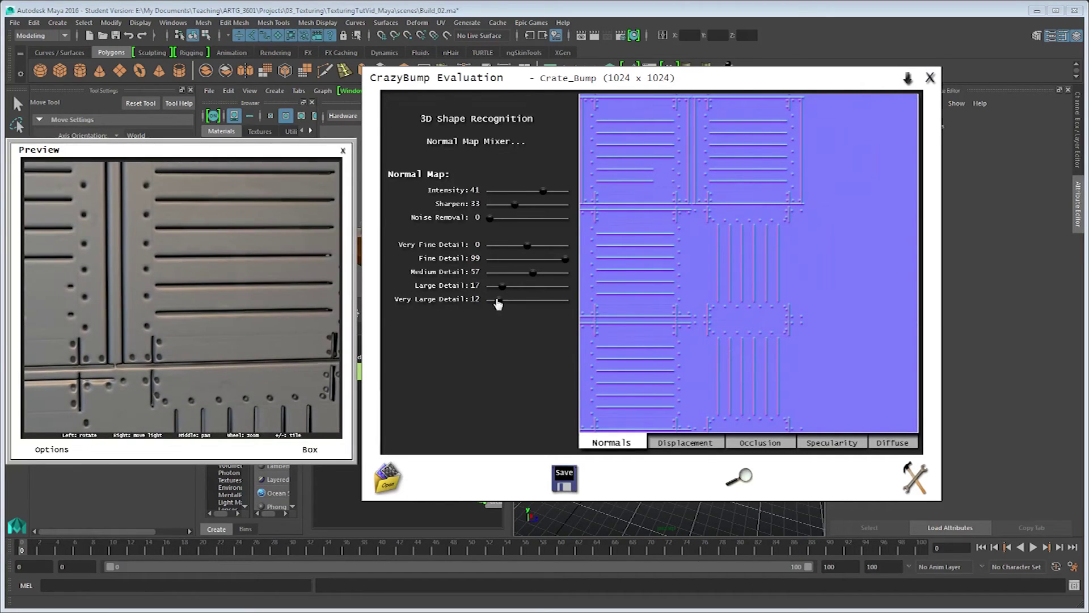
pyautogui.moveTo(497, 304); pyautogui.dragTo(498, 274)
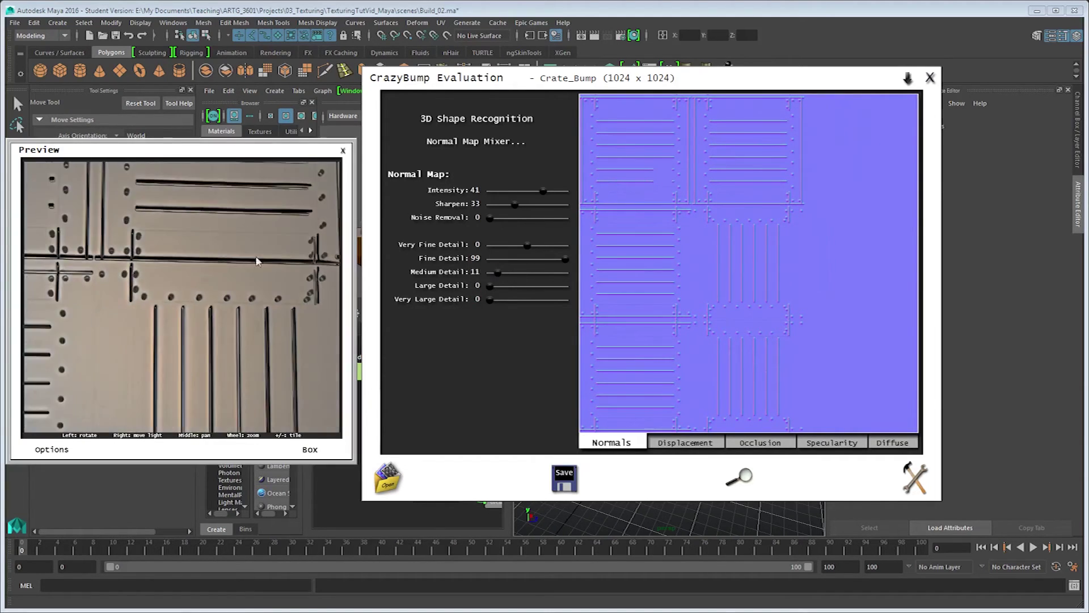
pyautogui.moveTo(566, 259)
pyautogui.mouseDown()
pyautogui.moveTo(569, 246)
pyautogui.moveTo(552, 245)
pyautogui.mouseUp()
pyautogui.scroll(-10, 191, 318)
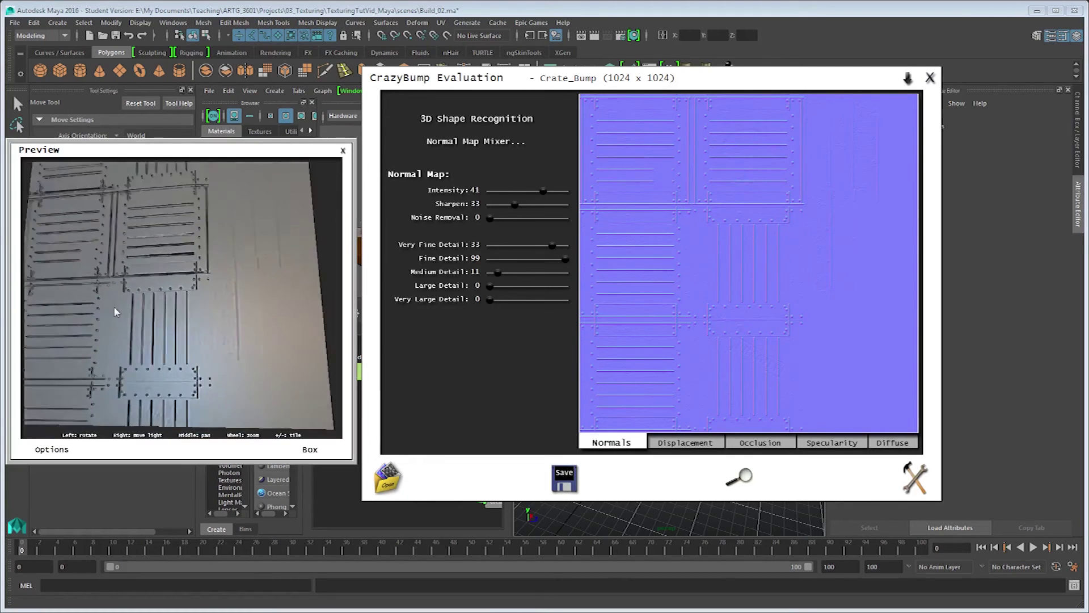
pyautogui.scroll(5, 142, 332)
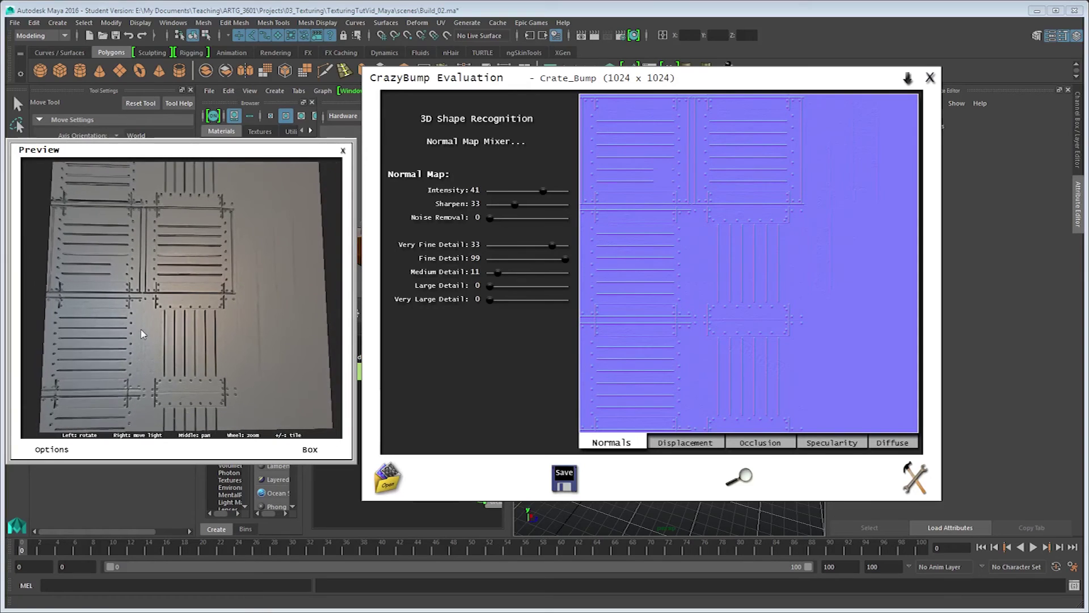
# Save the normals to file, renaming Crate_Bump_NRM to Crate_Normal
pyautogui.click(564, 478)
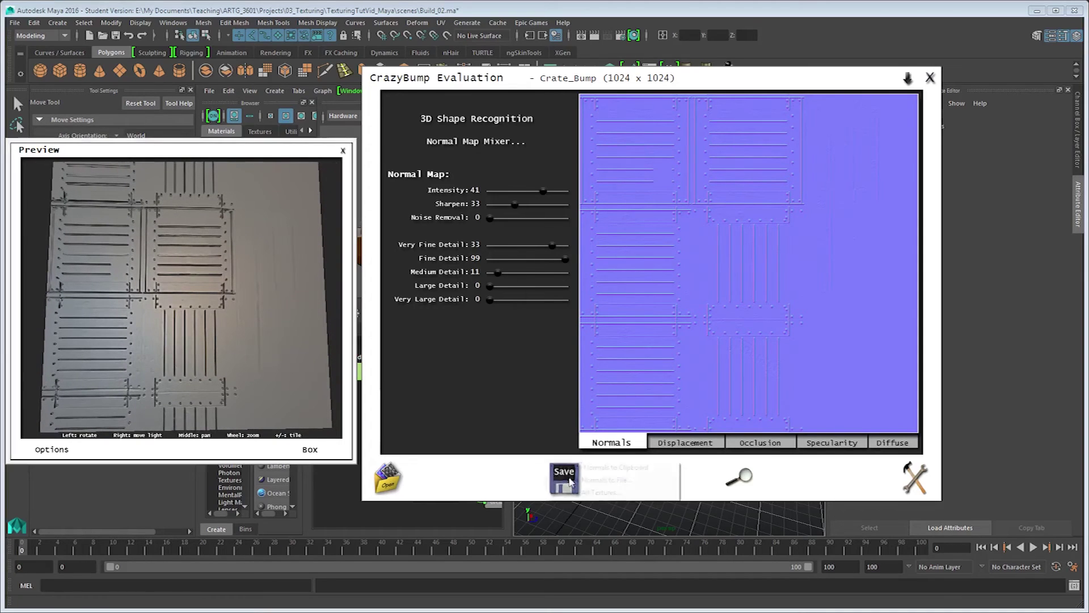
pyautogui.click(613, 480)
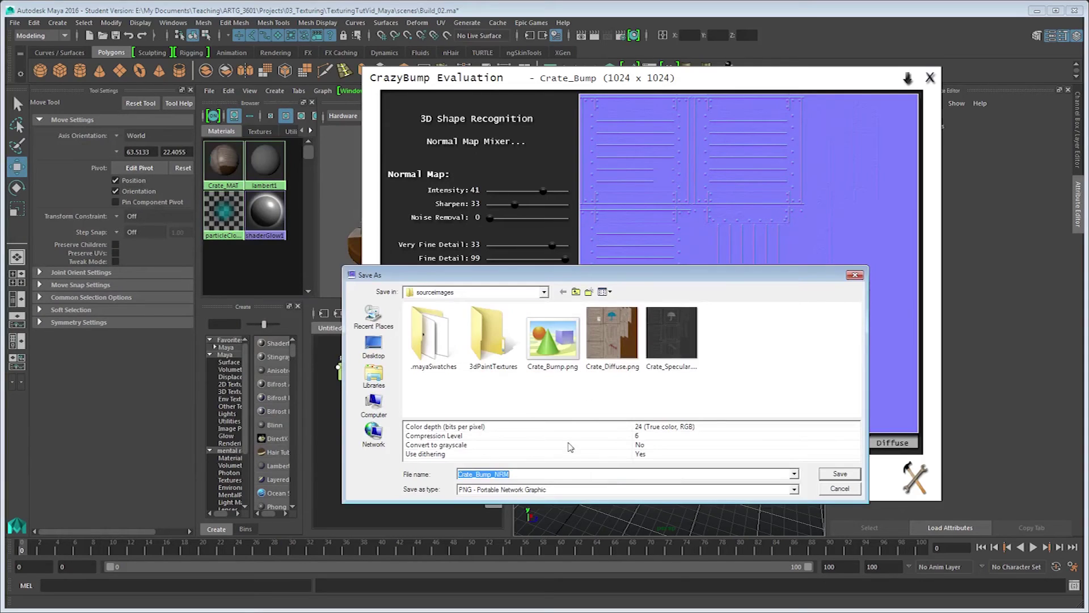
pyautogui.click(481, 474)
pyautogui.moveTo(477, 474); pyautogui.dragTo(546, 474)
pyautogui.write('Normal')
pyautogui.press('Return')
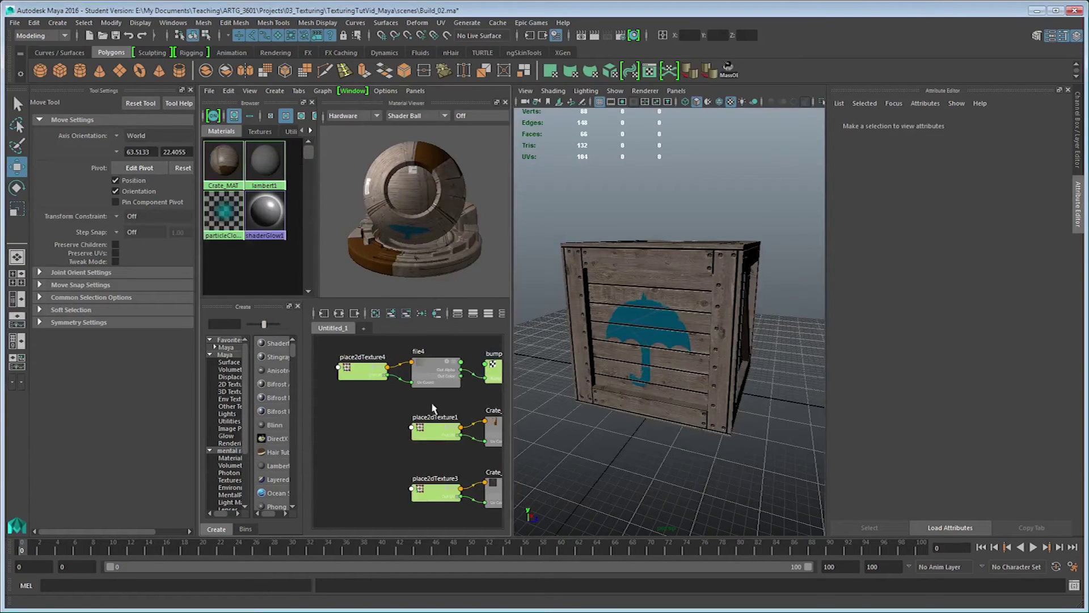
# Load Crate_Normal.png as the image of the file4 texture node
pyautogui.keyDown('alt'); pyautogui.moveTo(430, 409); pyautogui.dragTo(349, 410, button='middle'); pyautogui.keyUp('alt')
pyautogui.click(356, 369)
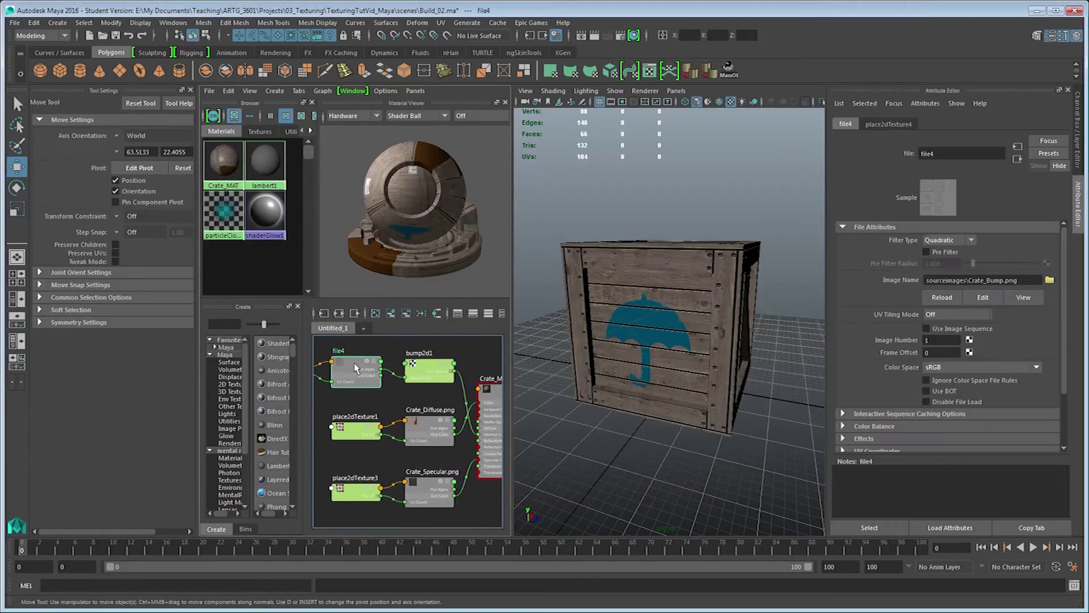
pyautogui.click(1050, 281)
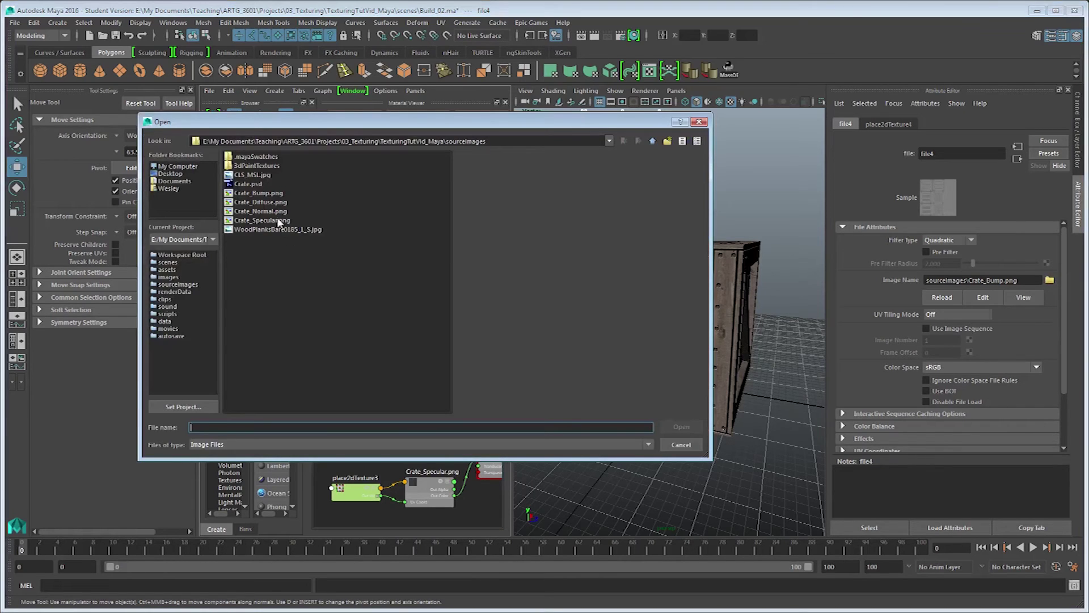
pyautogui.click(276, 210)
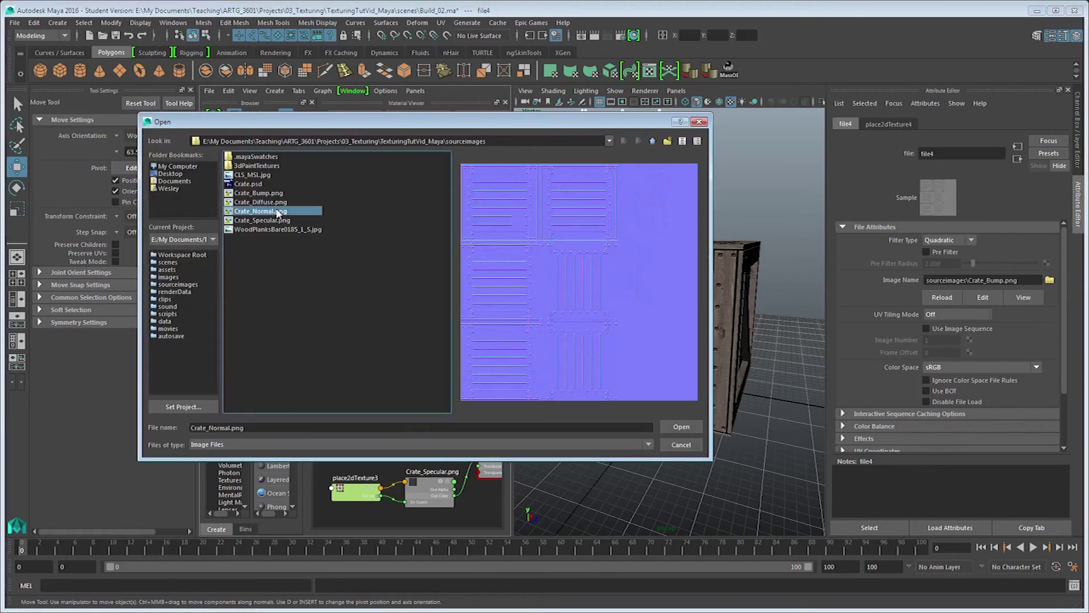
pyautogui.click(690, 428)
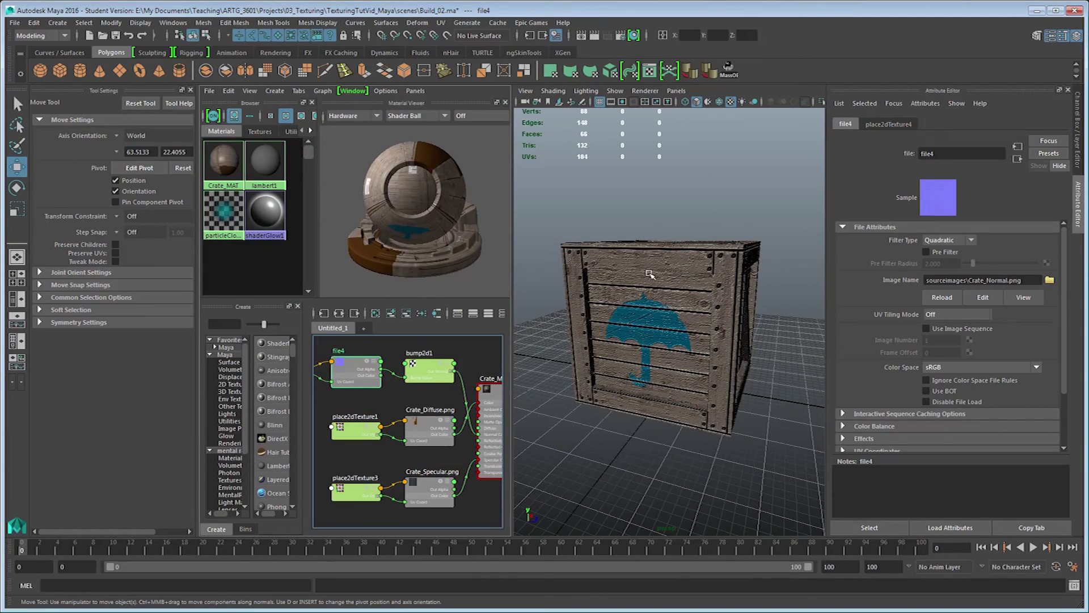
# Set bump2d1's Use As option to Tangent Space Normals
pyautogui.click(433, 368)
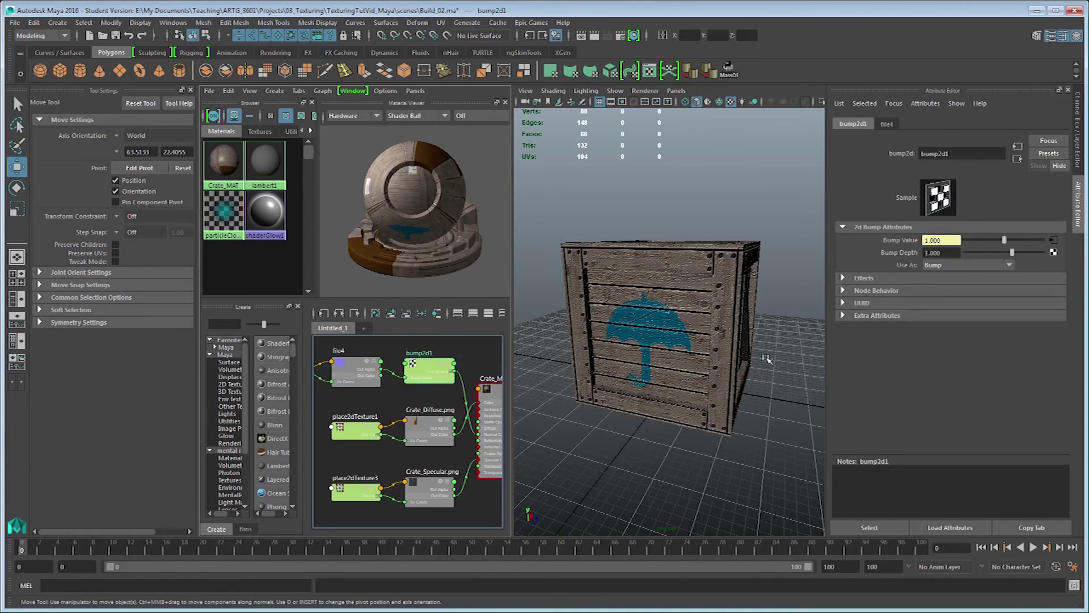
pyautogui.click(967, 266)
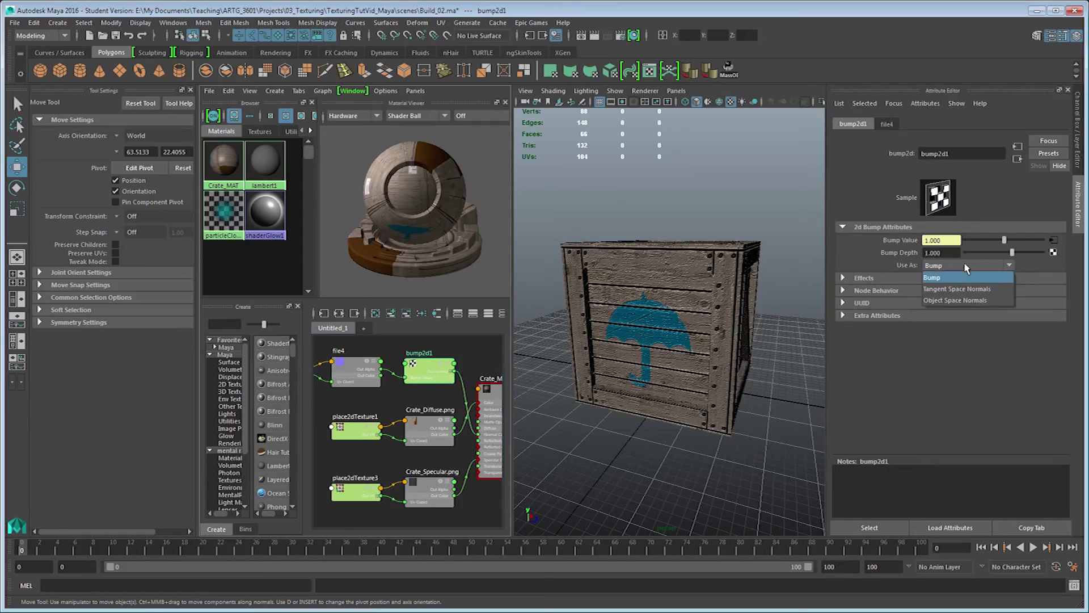
pyautogui.click(993, 289)
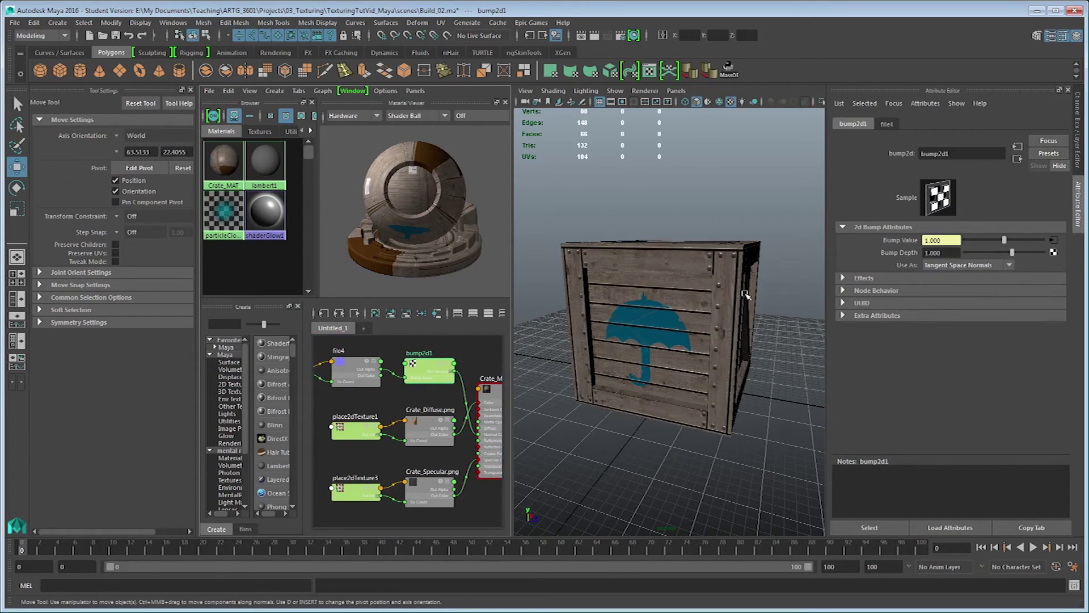
# Switch the perspective view to Viewport 2.0 and orbit toward the umbrella side
pyautogui.click(615, 90)
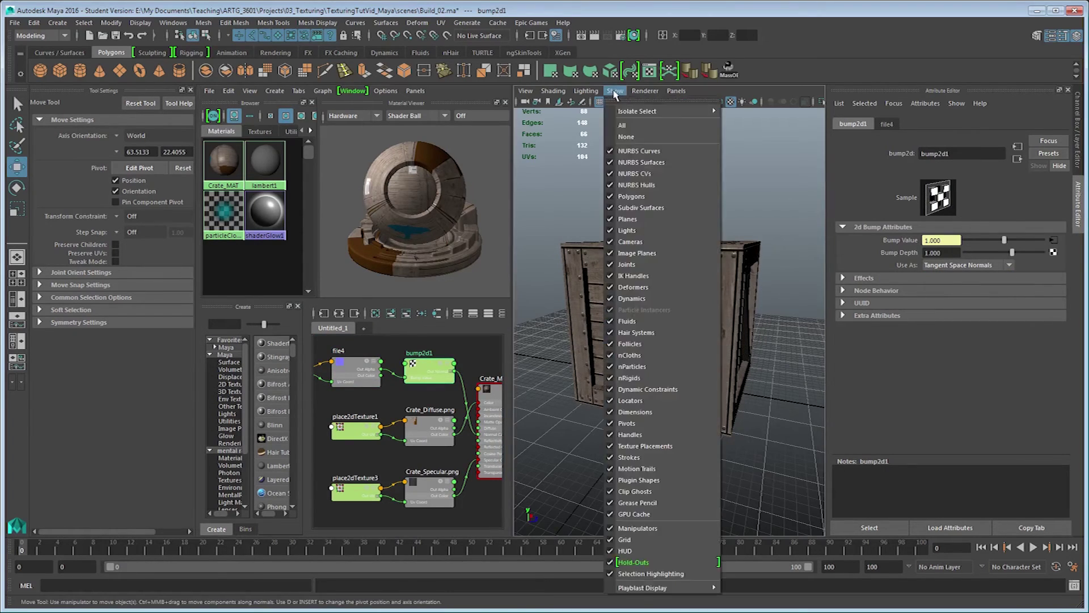
pyautogui.moveTo(646, 91)
pyautogui.click(653, 111)
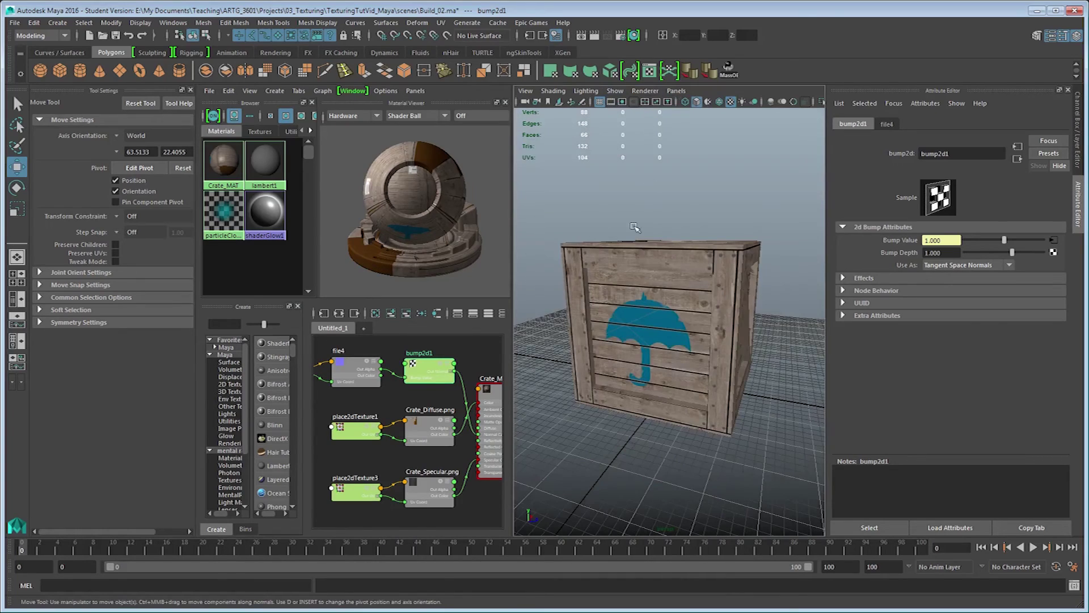
pyautogui.keyDown('alt'); pyautogui.moveTo(634, 227); pyautogui.dragTo(567, 235); pyautogui.keyUp('alt')
pyautogui.keyDown('alt'); pyautogui.moveTo(567, 235); pyautogui.dragTo(605, 241, button='right'); pyautogui.keyUp('alt')
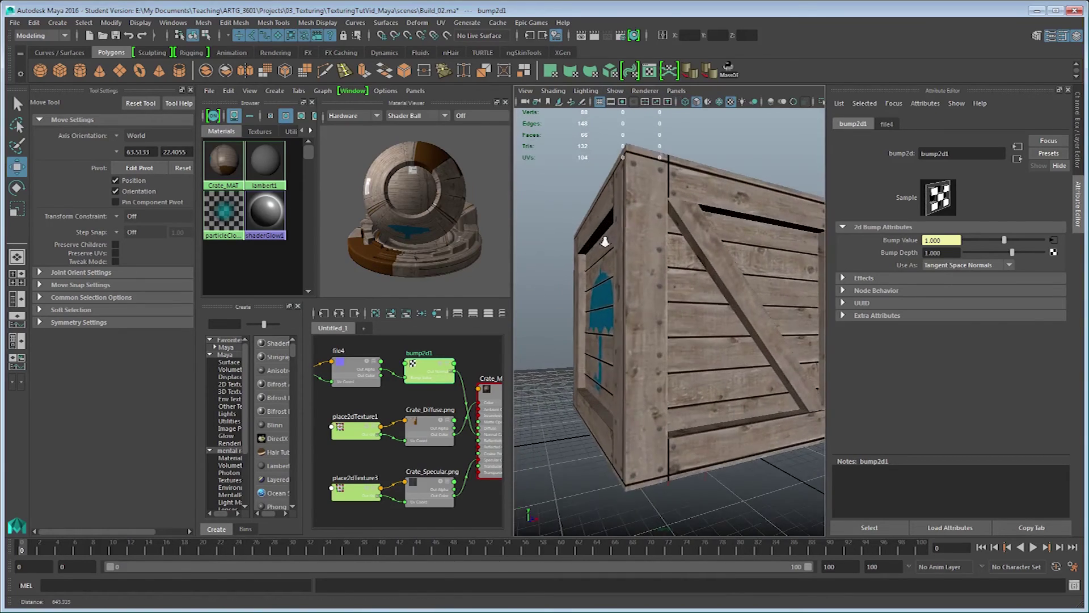
pyautogui.keyDown('alt'); pyautogui.moveTo(605, 241); pyautogui.dragTo(705, 249); pyautogui.keyUp('alt')
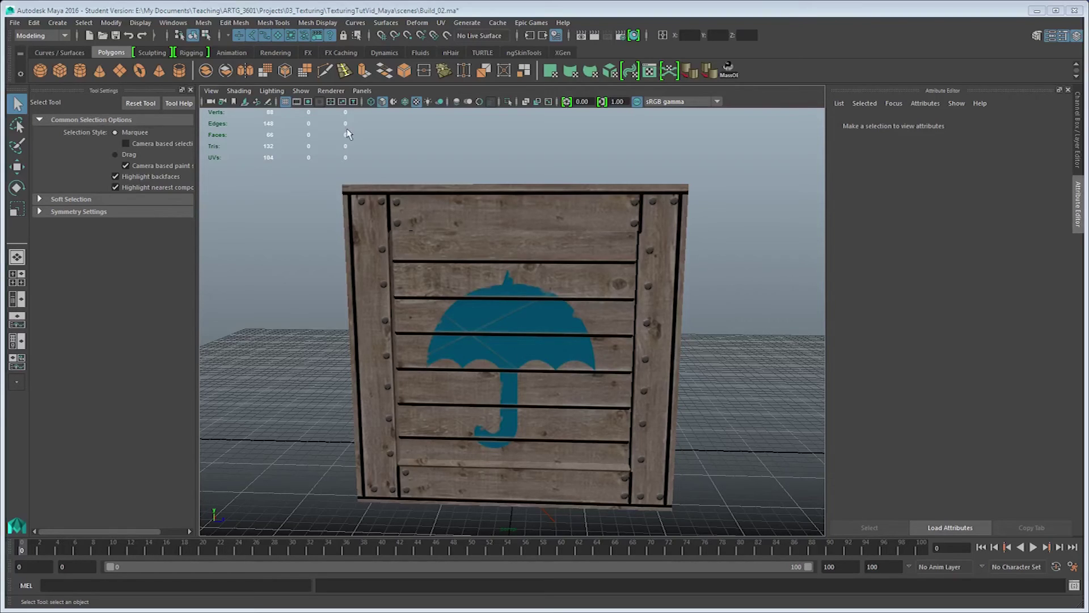
# Orbit around the crate's right side, then bring up the Script Editor
pyautogui.click(330, 91)
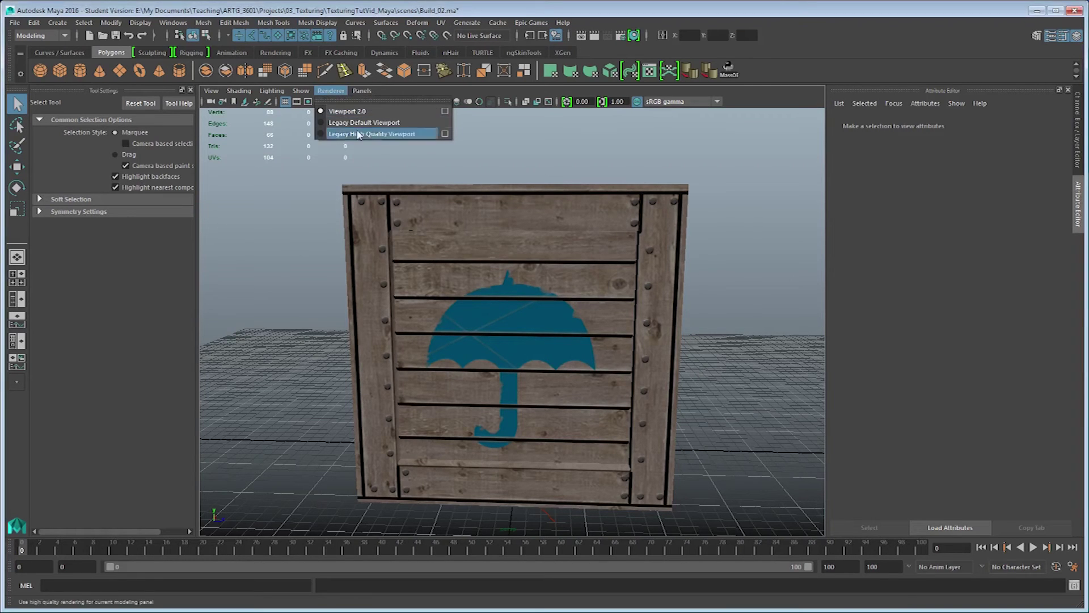
pyautogui.click(299, 273)
pyautogui.keyDown('alt'); pyautogui.moveTo(300, 272); pyautogui.dragTo(269, 265); pyautogui.keyUp('alt')
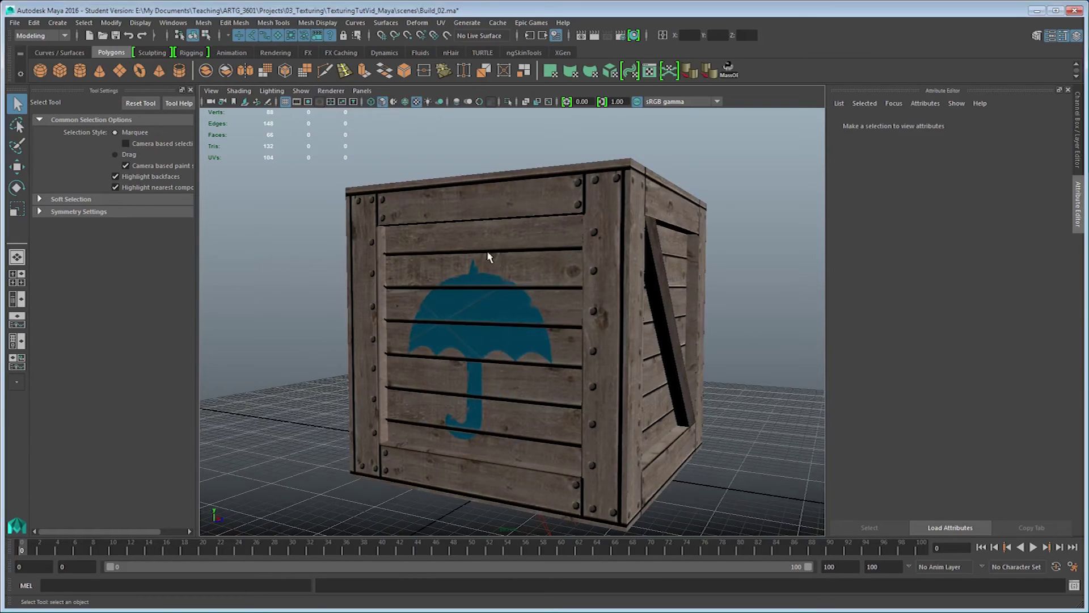
pyautogui.keyDown('alt'); pyautogui.moveTo(514, 301); pyautogui.dragTo(571, 296); pyautogui.keyUp('alt')
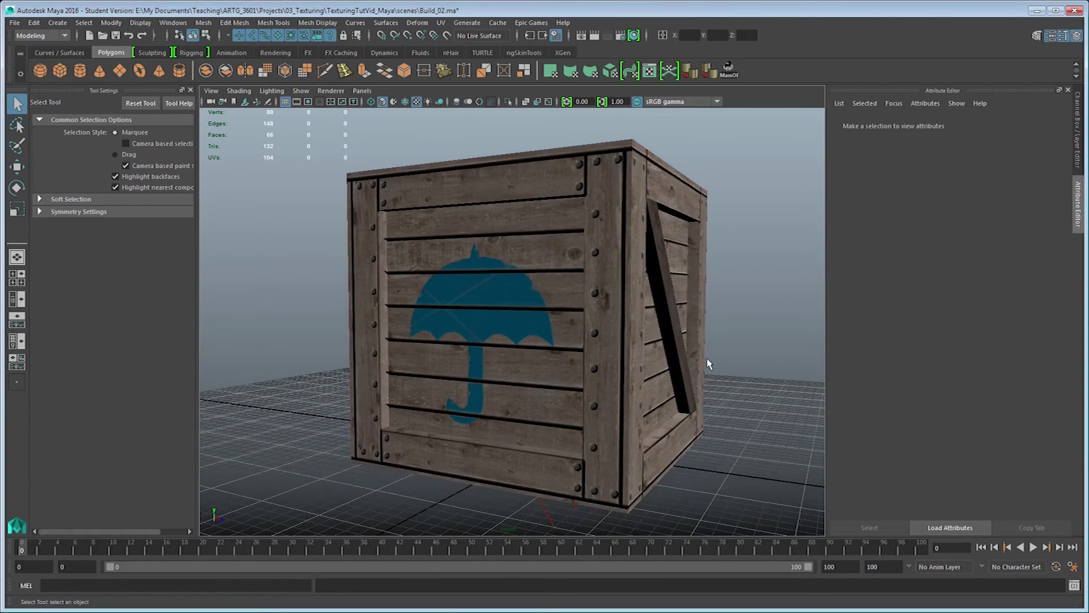
pyautogui.click(1075, 586)
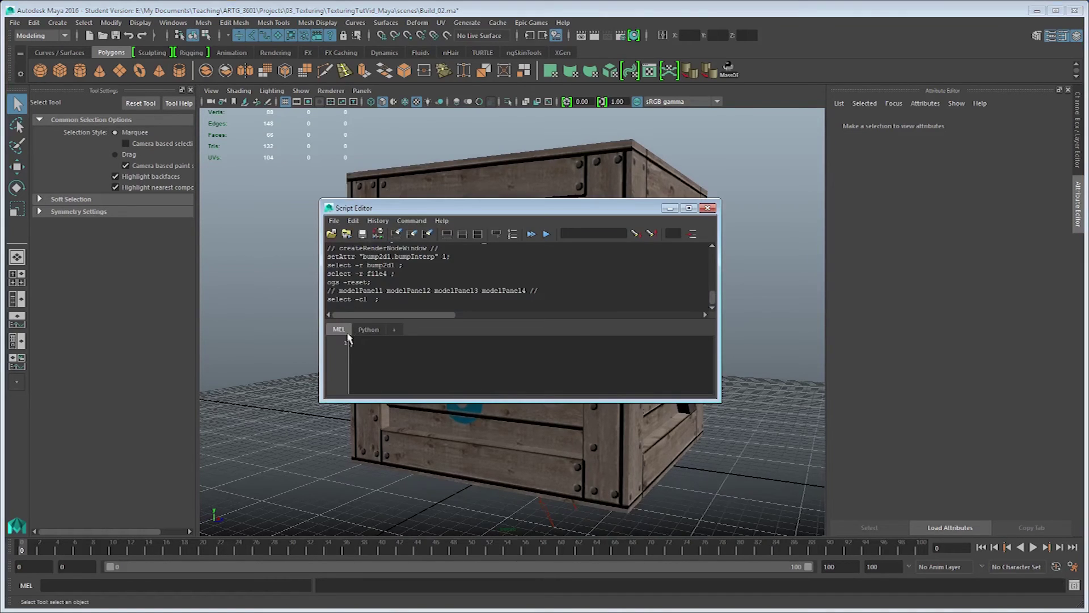
# Paste and run the ogs -reset command, then close the Script Editor
pyautogui.write('ogs -reset')
pyautogui.click(707, 209)
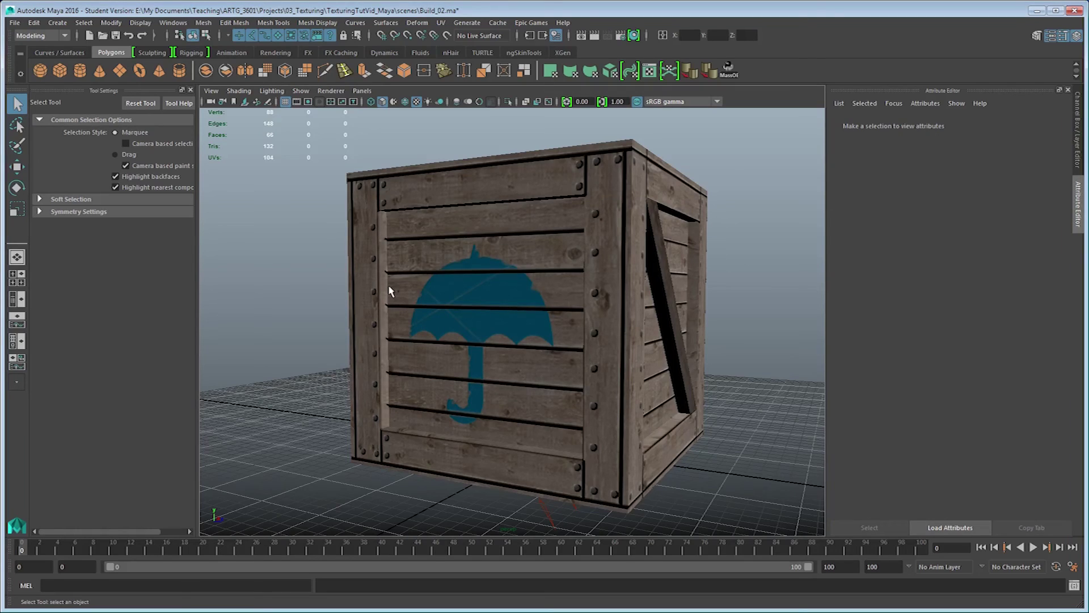
pyautogui.keyDown('alt'); pyautogui.moveTo(370, 261); pyautogui.dragTo(443, 227); pyautogui.keyUp('alt')
pyautogui.click(332, 91)
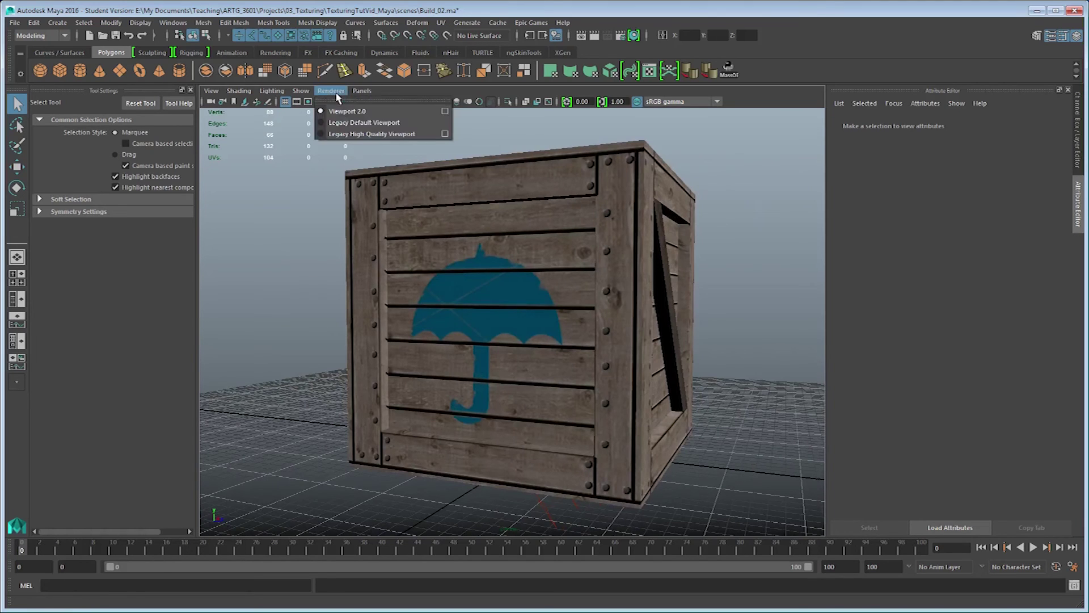
pyautogui.click(342, 135)
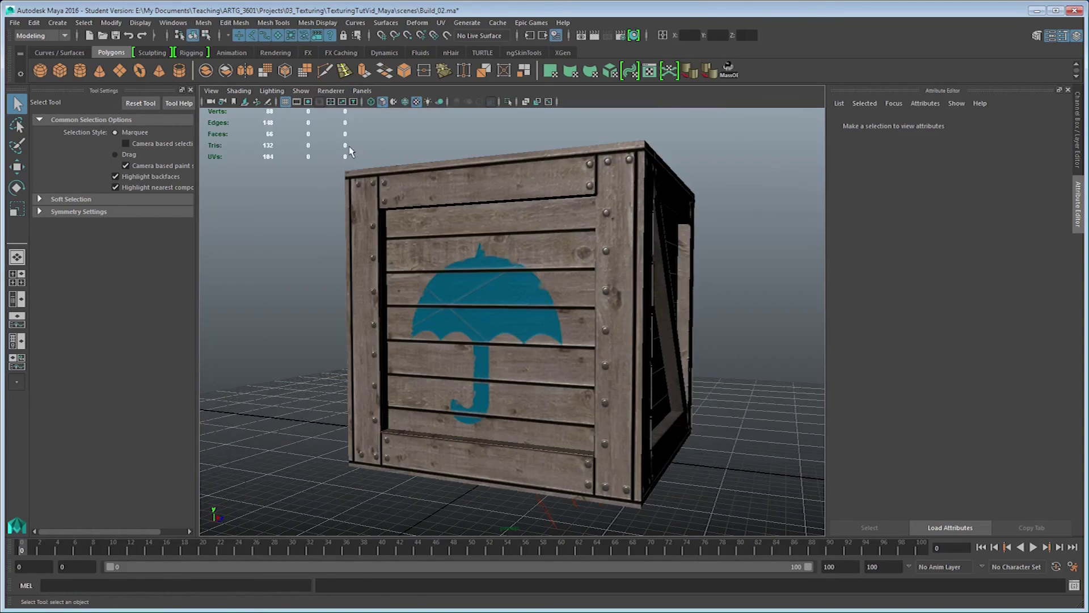
pyautogui.keyDown('alt'); pyautogui.moveTo(381, 193); pyautogui.dragTo(404, 184); pyautogui.keyUp('alt')
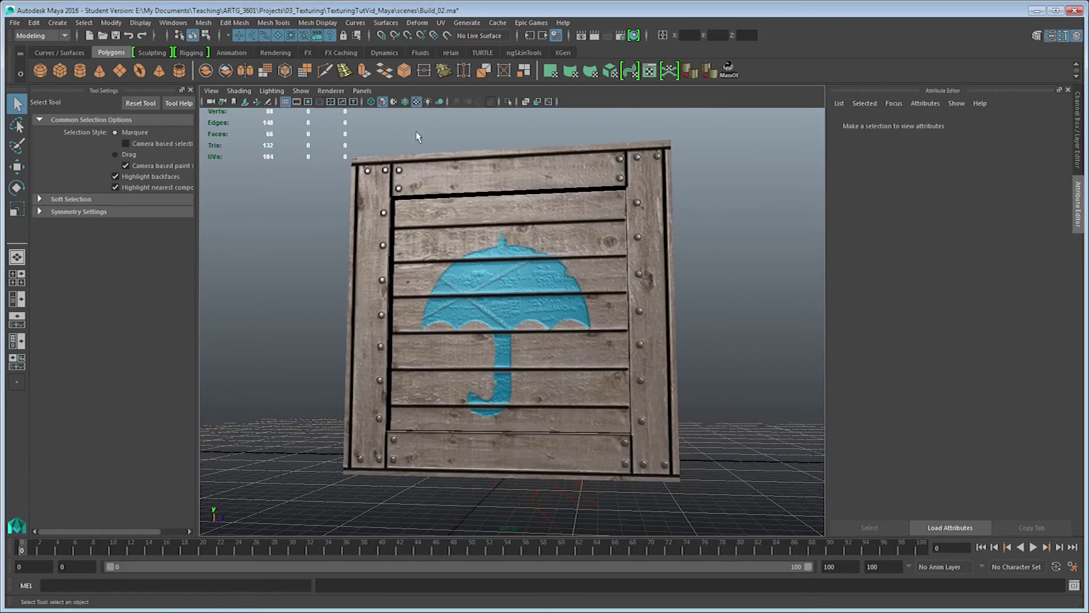
pyautogui.click(337, 93)
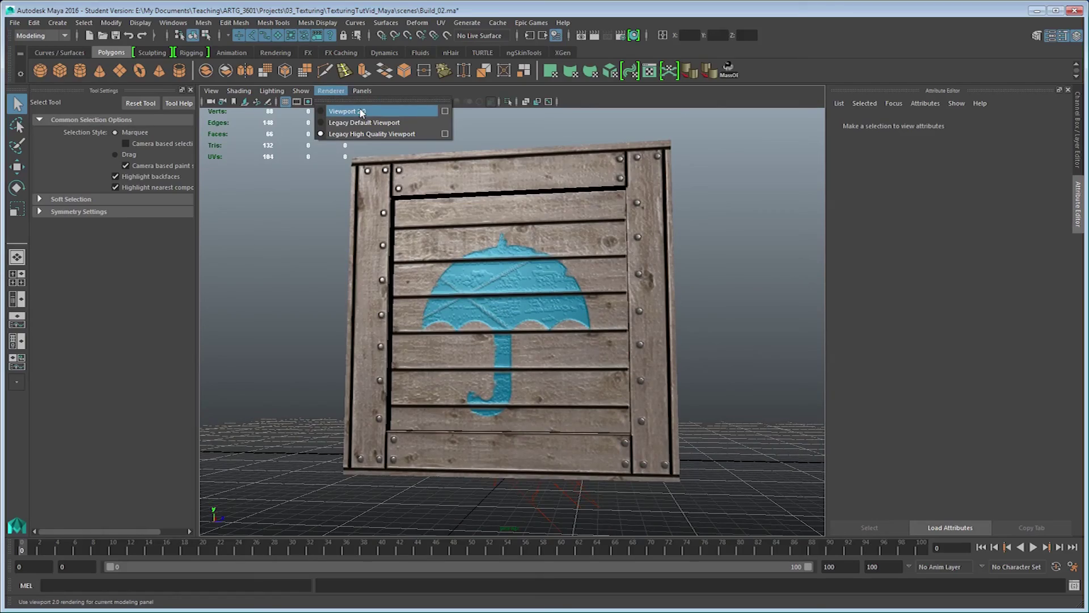
pyautogui.click(361, 112)
pyautogui.keyDown('alt'); pyautogui.moveTo(414, 211); pyautogui.dragTo(488, 238); pyautogui.keyUp('alt')
pyautogui.click(331, 91)
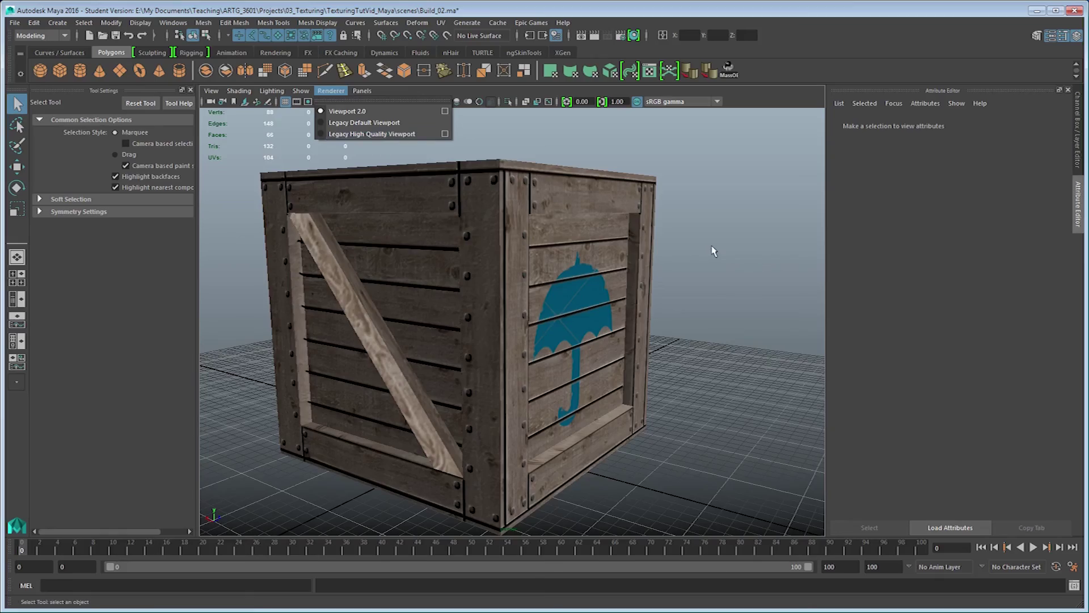
pyautogui.keyDown('alt'); pyautogui.moveTo(714, 251); pyautogui.dragTo(667, 282); pyautogui.keyUp('alt')
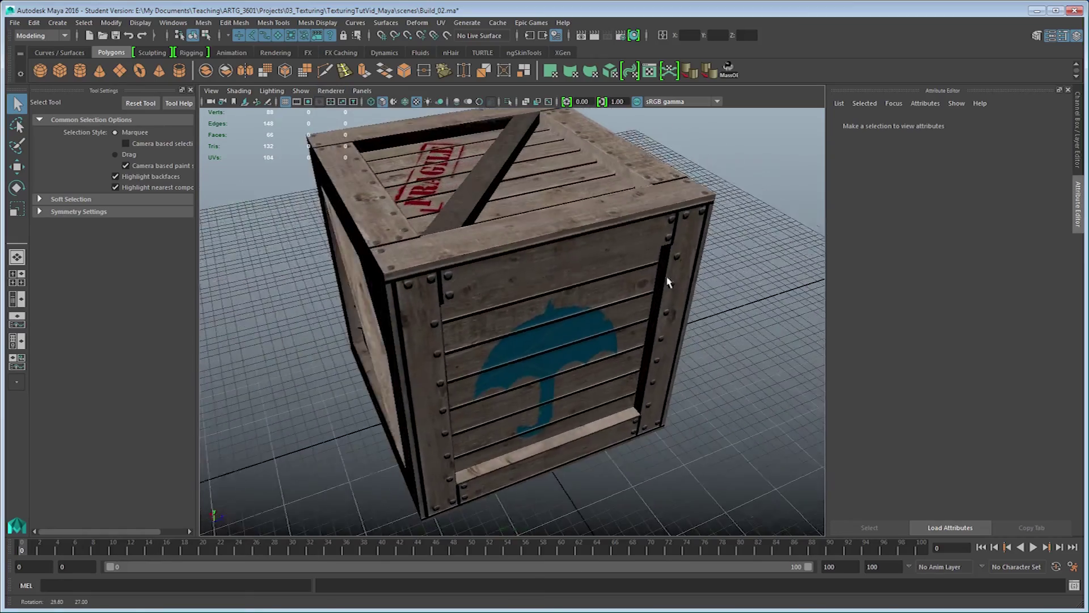
# Pull back around the crate, show the Channel Box/Layer Editor, and play the turning animation
pyautogui.keyDown('alt'); pyautogui.moveTo(667, 282); pyautogui.dragTo(556, 215, button='right'); pyautogui.keyUp('alt')
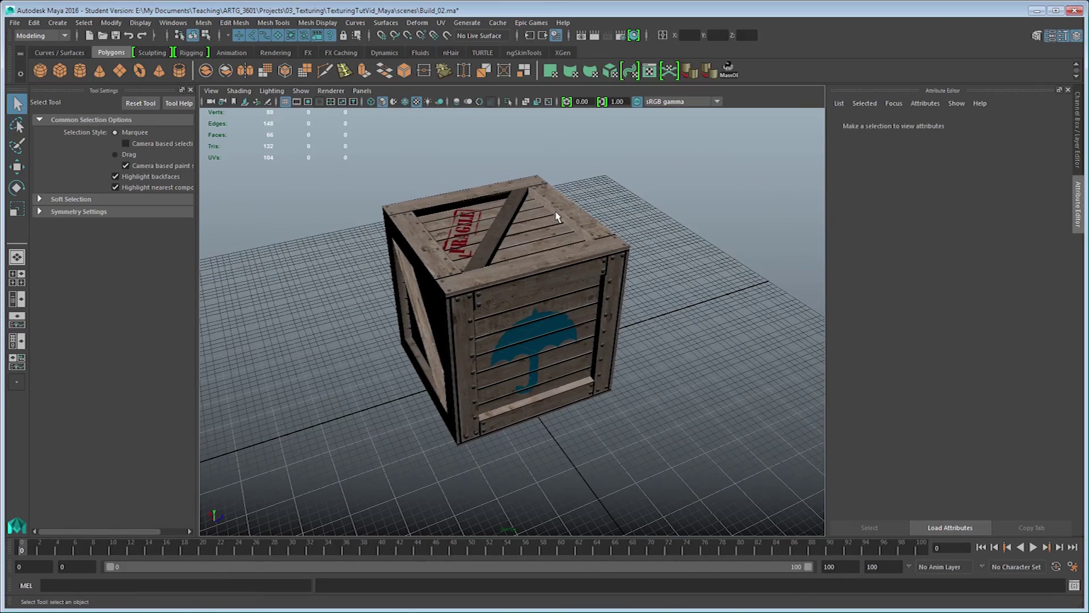
pyautogui.keyDown('alt'); pyautogui.moveTo(556, 215); pyautogui.dragTo(328, 219); pyautogui.keyUp('alt')
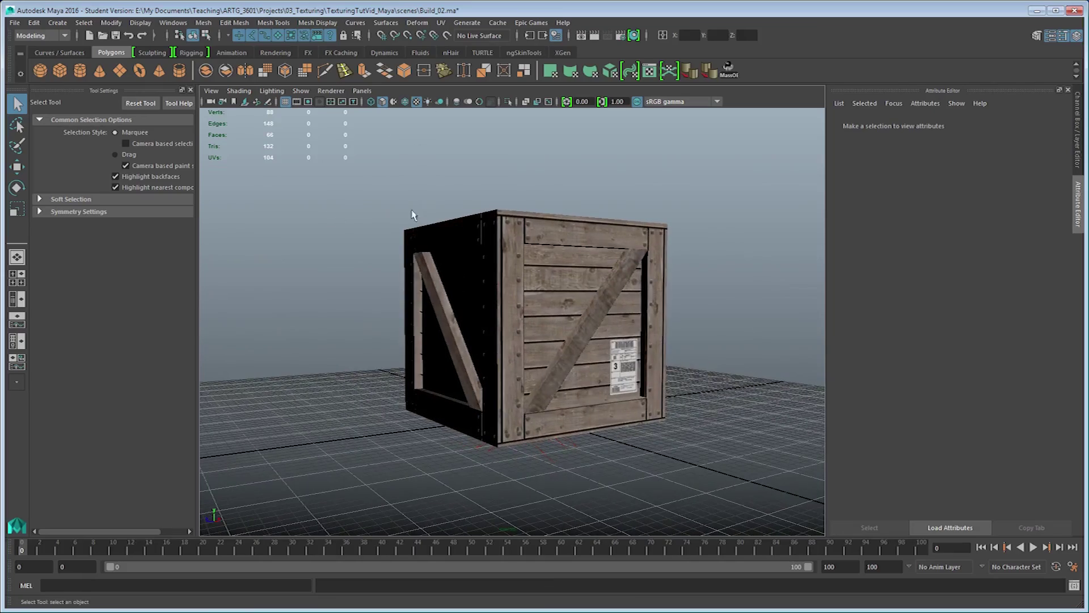
pyautogui.keyDown('alt'); pyautogui.moveTo(414, 219); pyautogui.dragTo(601, 249); pyautogui.keyUp('alt')
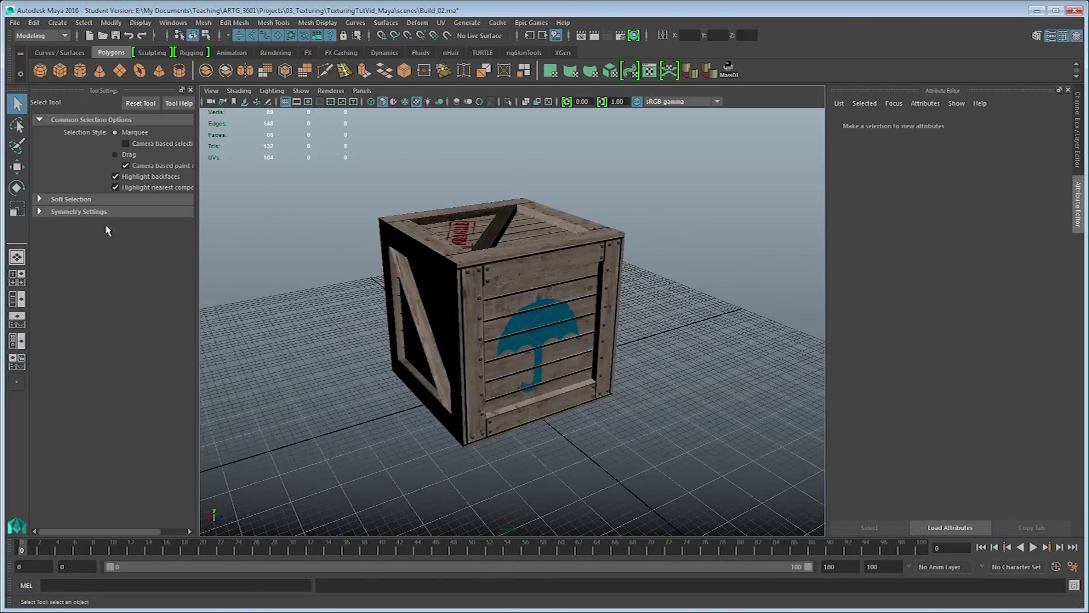
pyautogui.hotkey('ctrl', 'a')
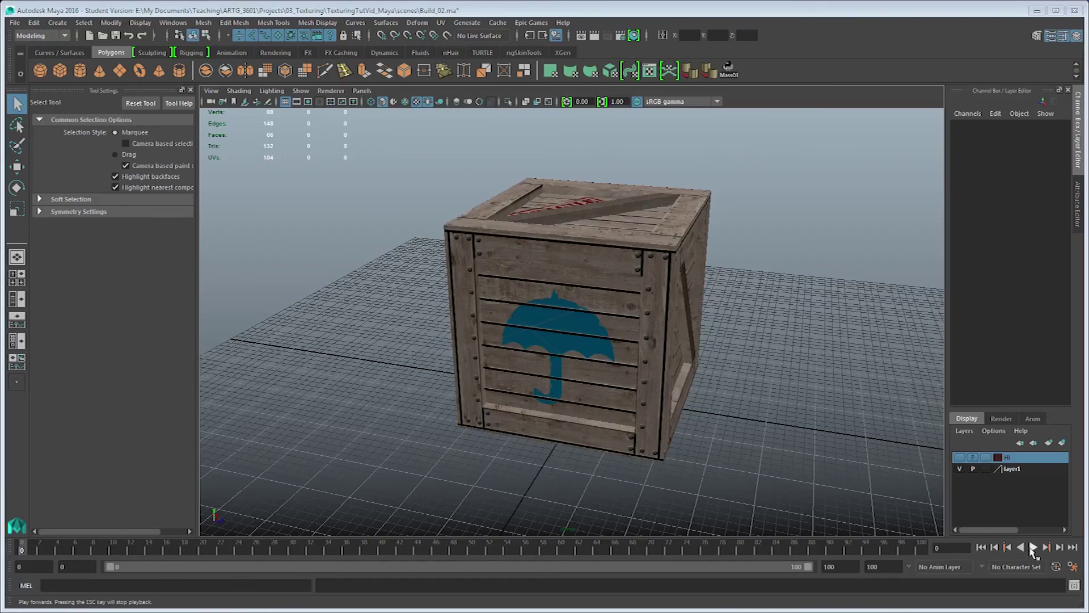
pyautogui.click(1033, 547)
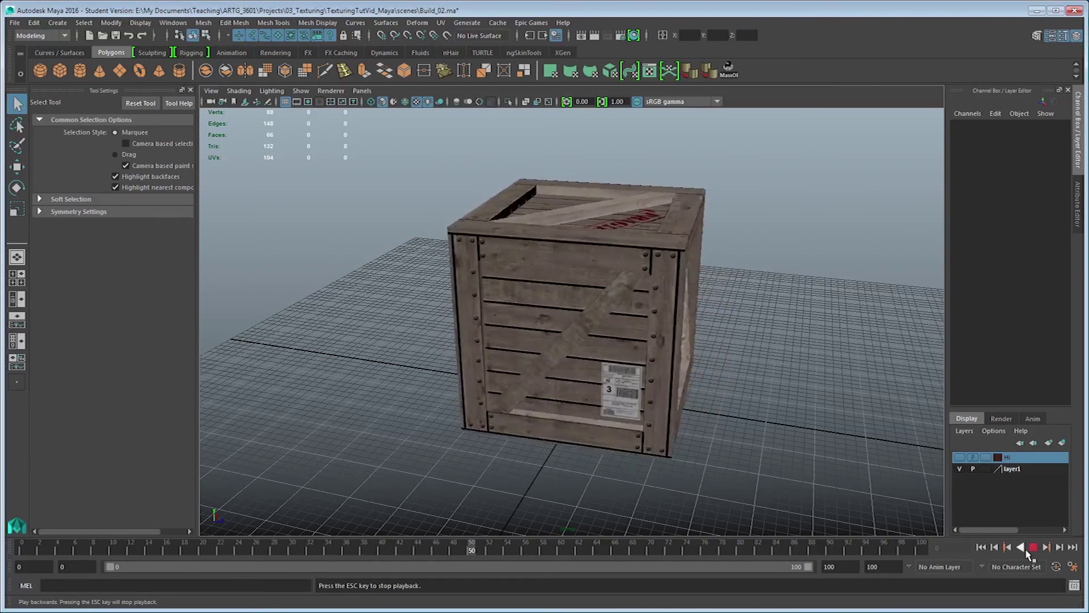